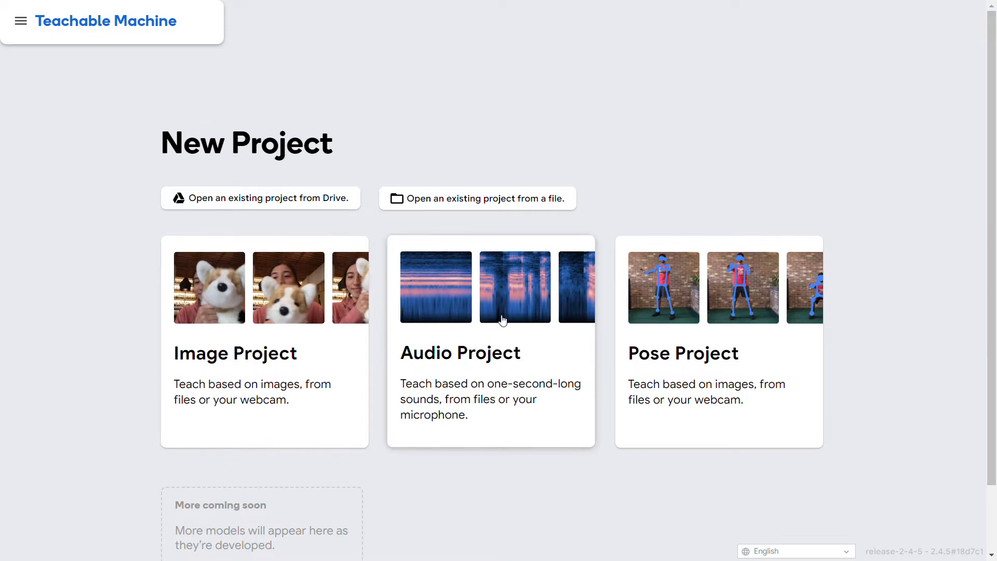
Create a new image project with the standard image model and rename the first class as thumbs up
{"action": "left_click", "coordinate": [269, 364]}
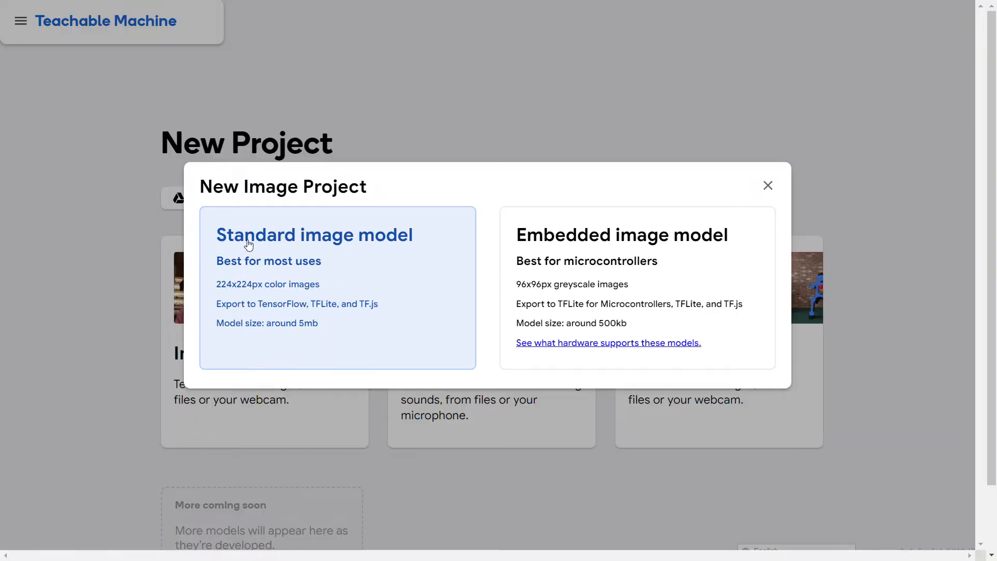
{"action": "left_click", "coordinate": [282, 253]}
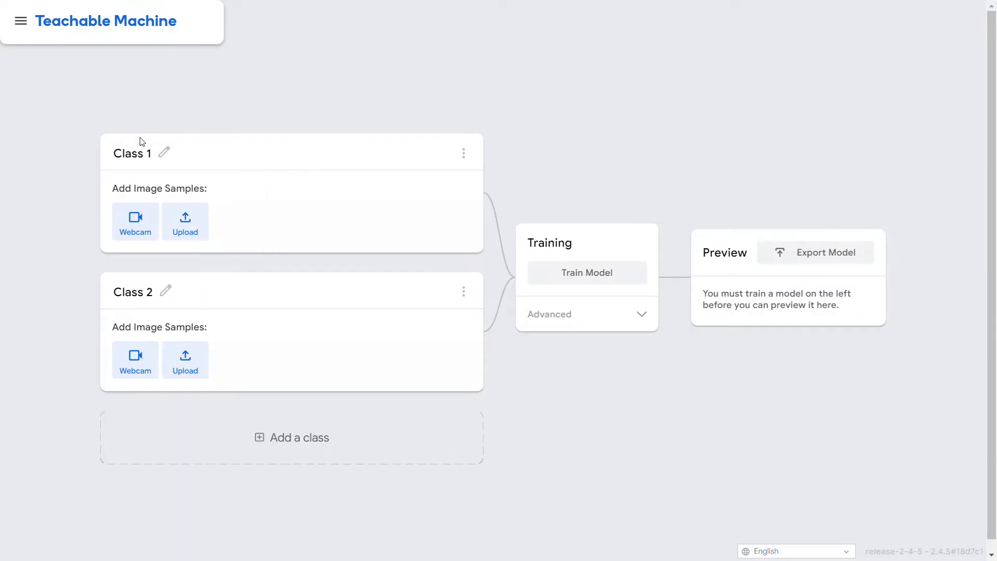
{"action": "left_click", "coordinate": [166, 153]}
{"action": "key", "text": "BackSpace"}
{"action": "type", "text": "thumbs up"}
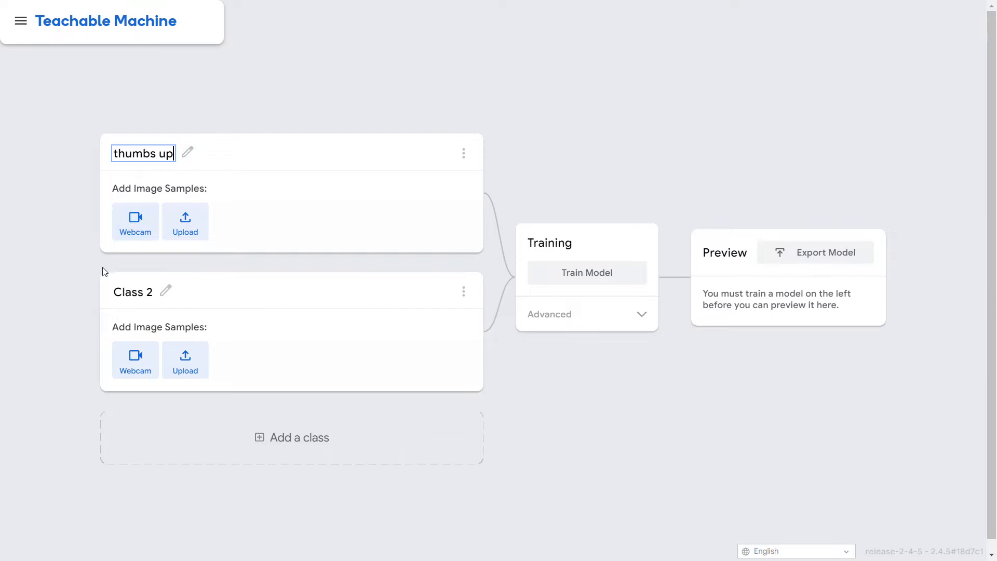
Record webcam image samples of a thumbs-up gesture for the thumbs up class, then close its webcam view
{"action": "left_click", "coordinate": [127, 210]}
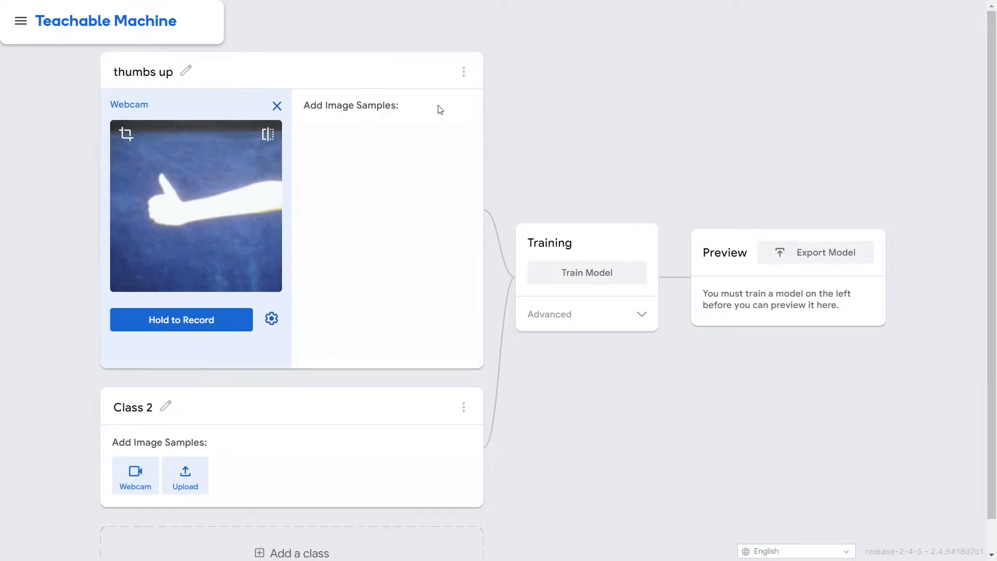
{"action": "left_click_drag", "start_coordinate": [201, 318], "coordinate": [189, 308]}
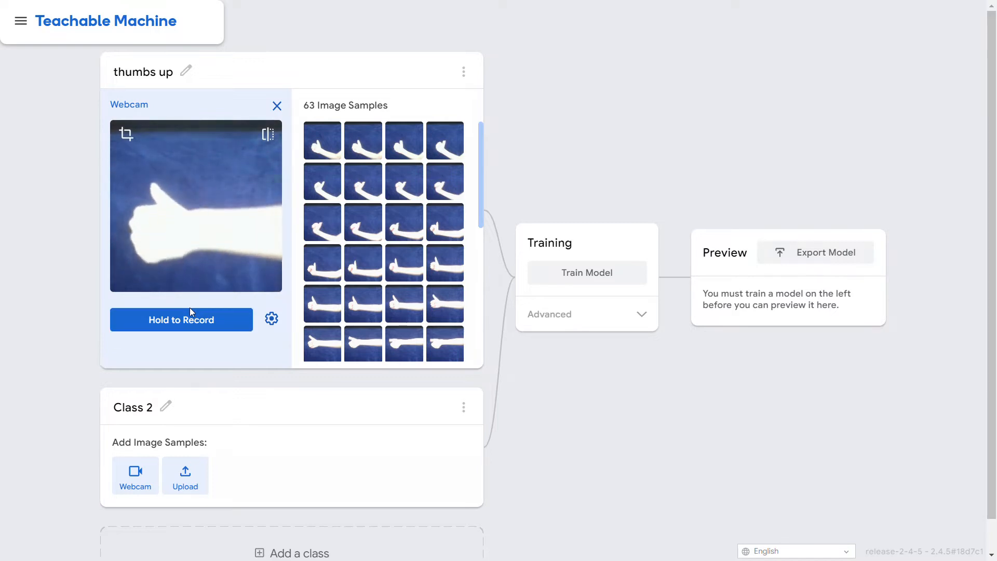
{"action": "left_click_drag", "start_coordinate": [175, 319], "coordinate": [162, 330]}
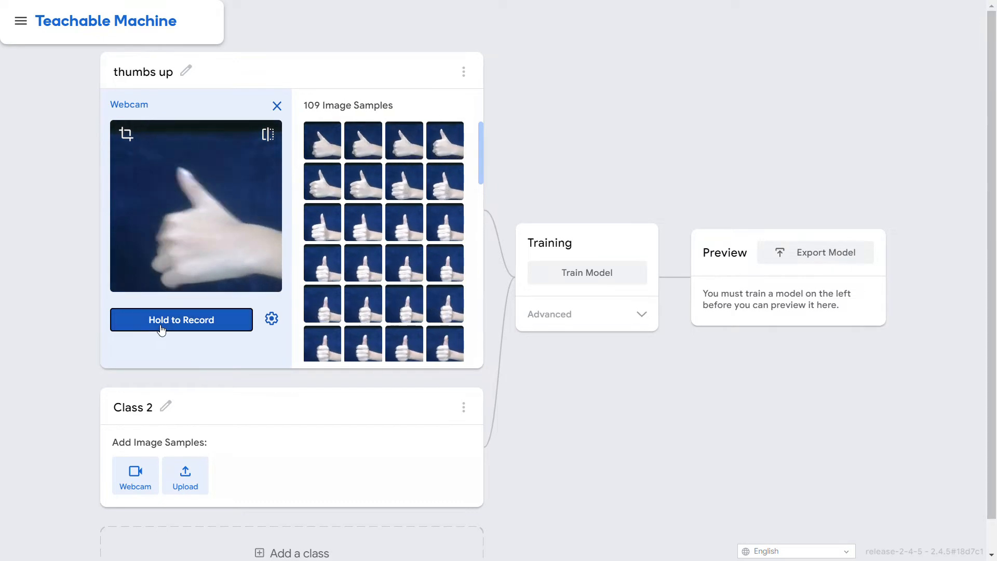
{"action": "mouse_move", "coordinate": [343, 169]}
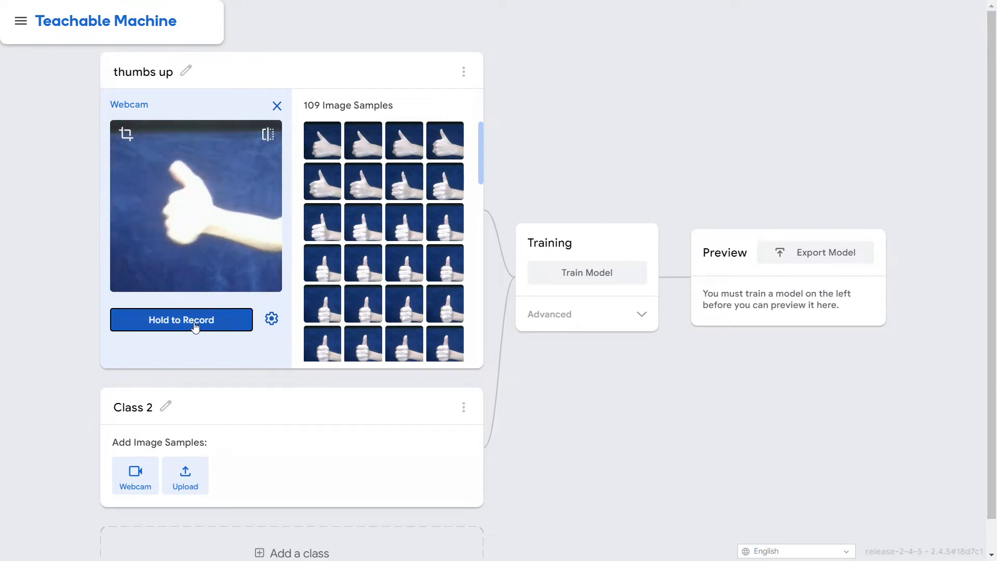
{"action": "left_click_drag", "start_coordinate": [195, 327], "coordinate": [193, 322]}
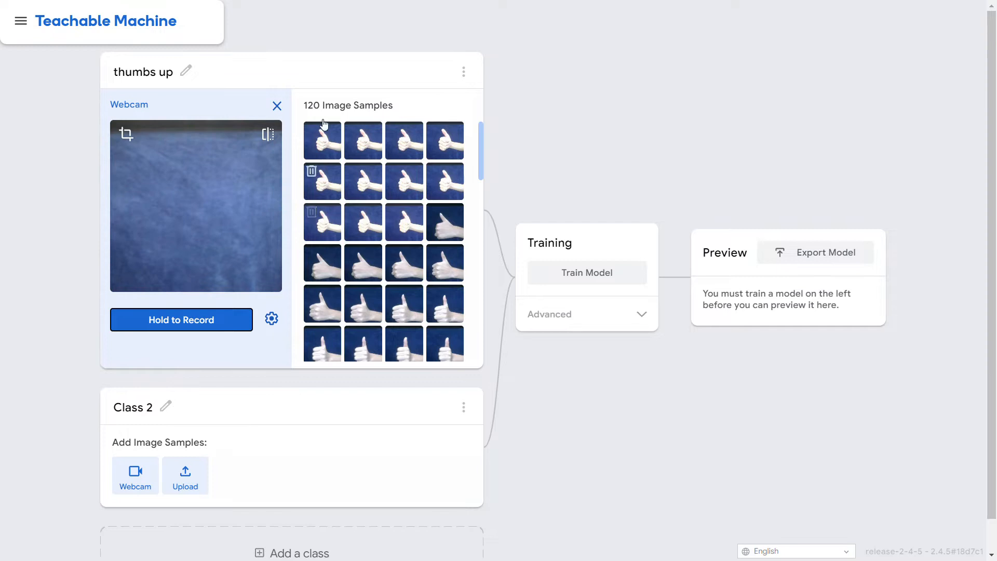
{"action": "left_click", "coordinate": [277, 106]}
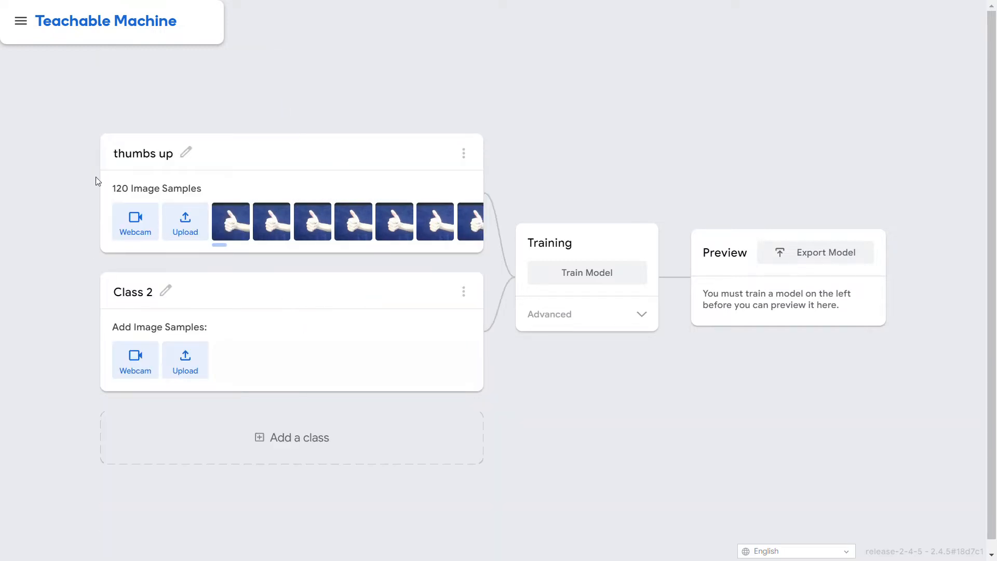
Rename the second class as fist and record webcam image samples of a closed hand for it
{"action": "left_click", "coordinate": [169, 290]}
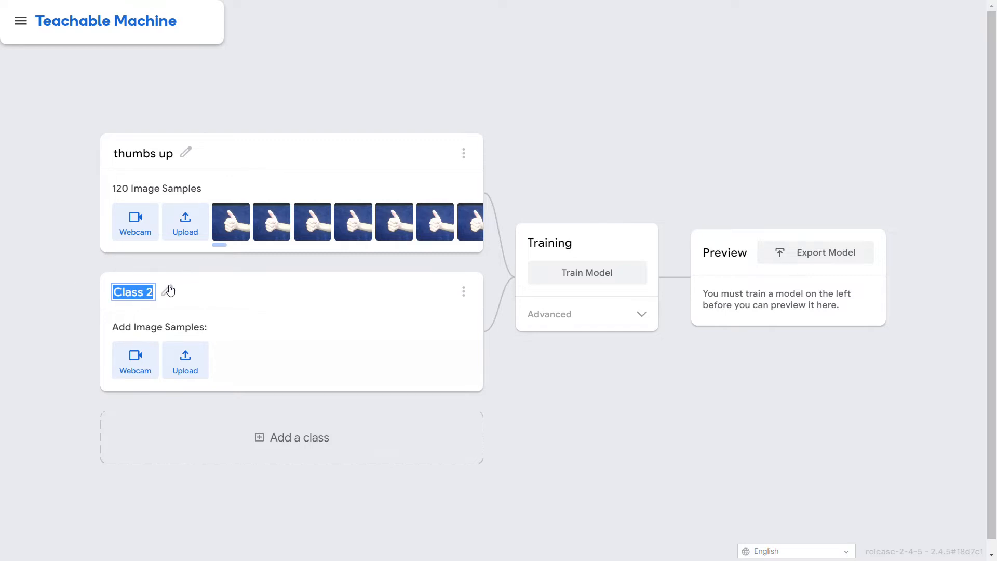
{"action": "key", "text": "BackSpace"}
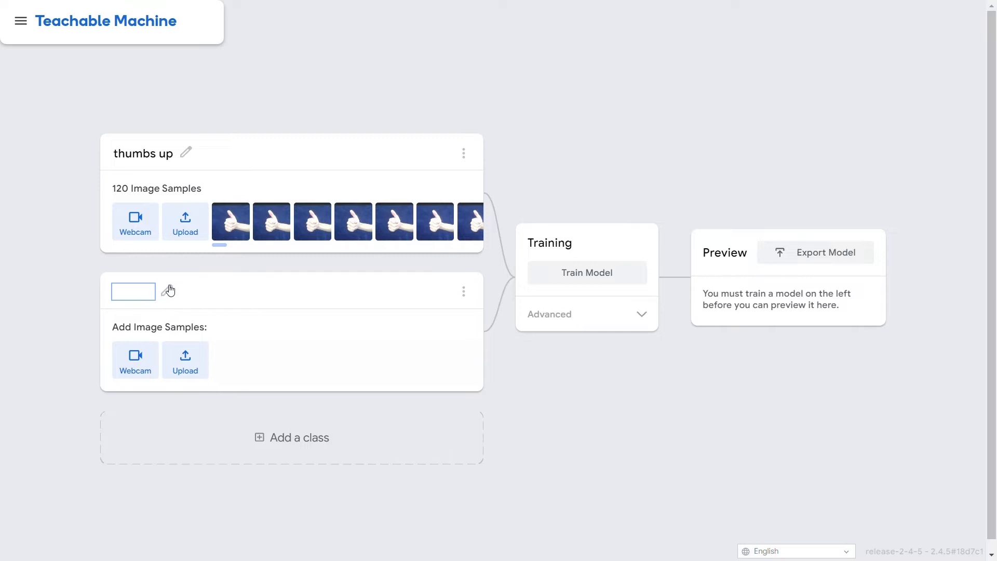
{"action": "type", "text": "fist"}
{"action": "left_click", "coordinate": [132, 369]}
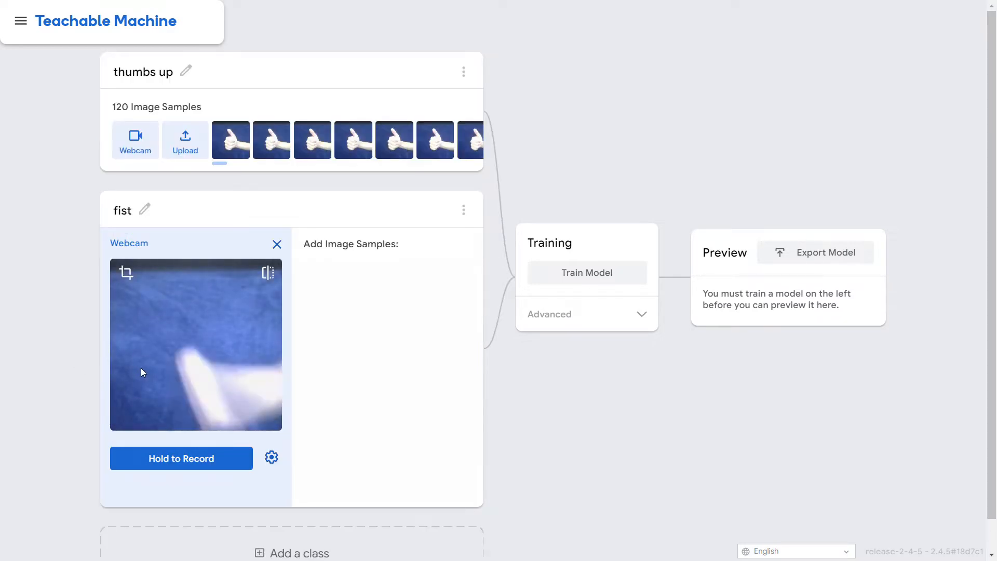
{"action": "left_click_drag", "start_coordinate": [239, 454], "coordinate": [228, 445]}
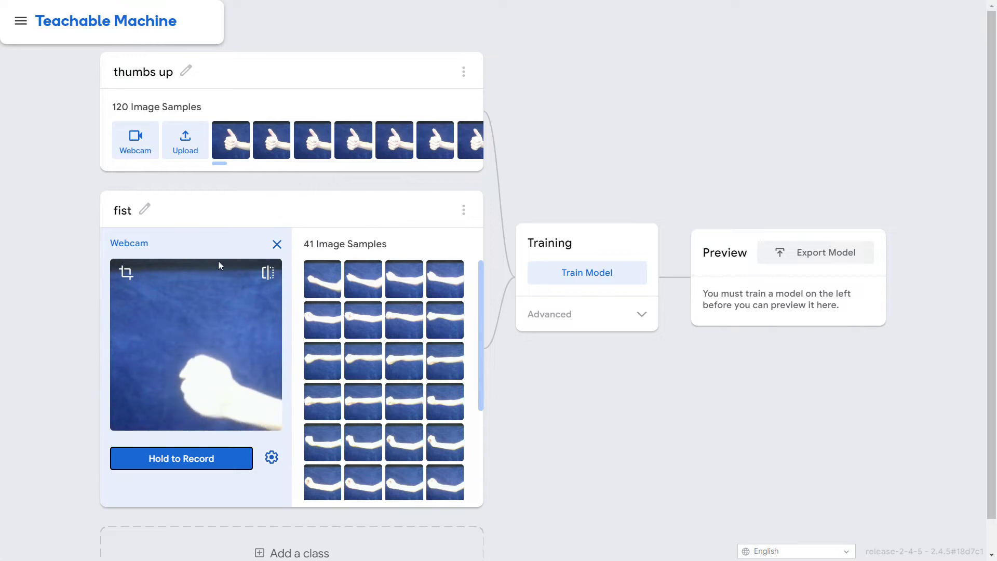
{"action": "left_click_drag", "start_coordinate": [173, 468], "coordinate": [175, 464]}
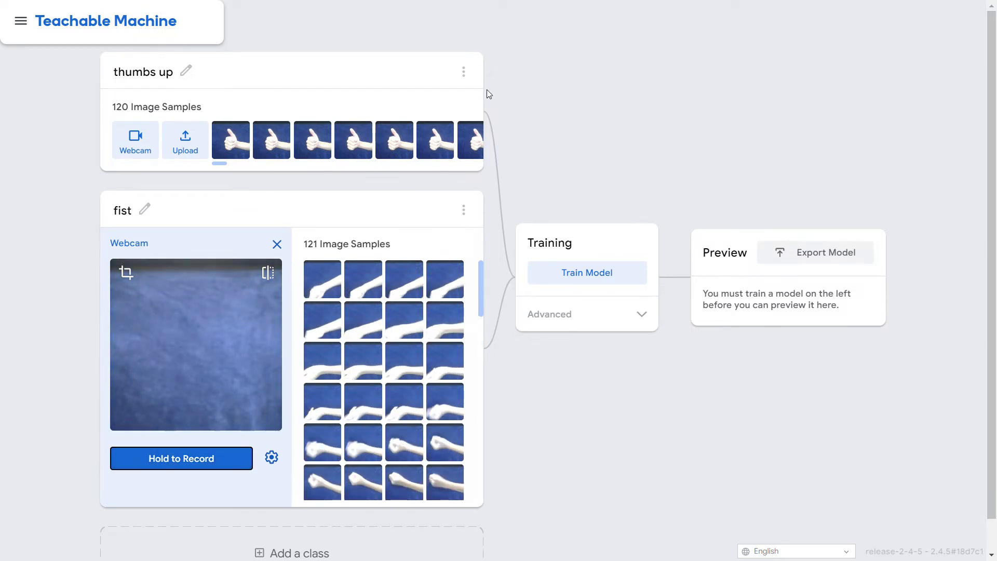
{"action": "left_click", "coordinate": [282, 243]}
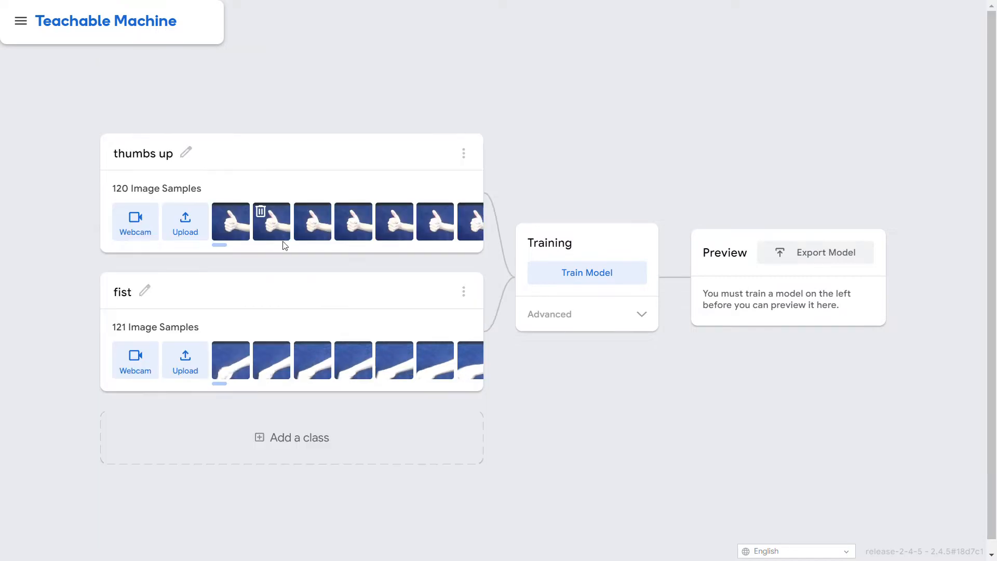
Train the model on the two classes and turn off the preview's webcam input
{"action": "left_click", "coordinate": [593, 280]}
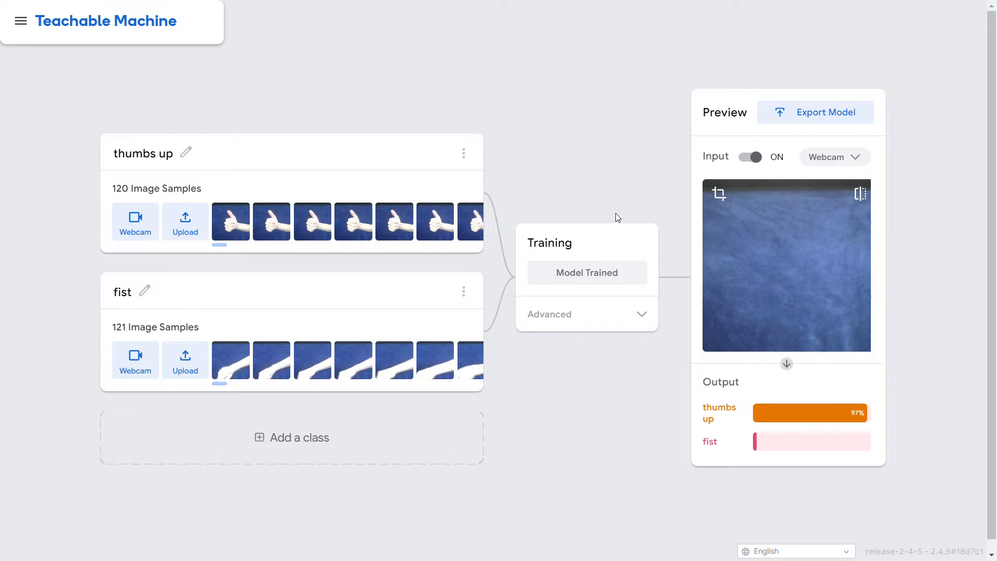
{"action": "left_click", "coordinate": [751, 163]}
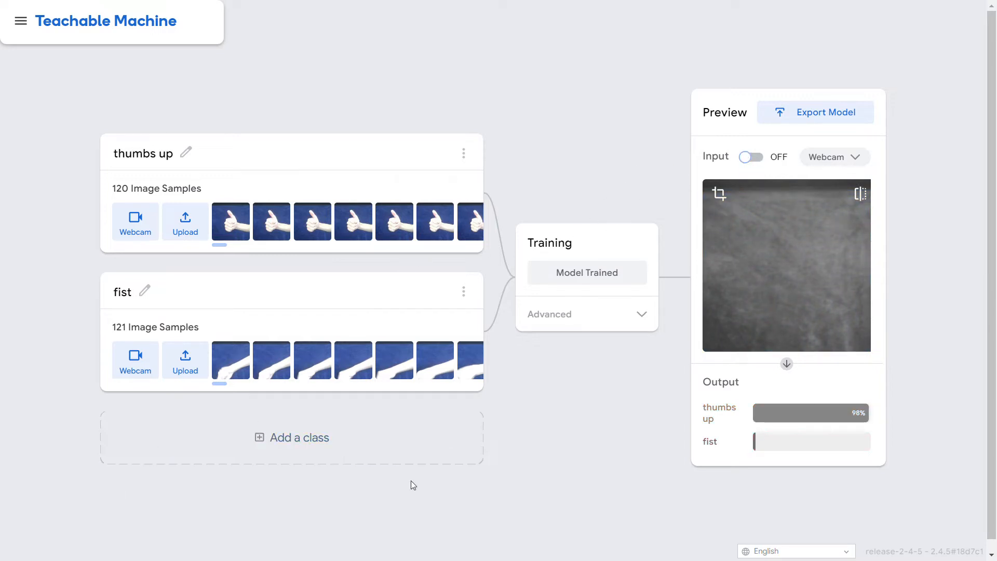
Go through the fist class's enlarged samples up to the 14th image and delete the poor images from there on
{"action": "mouse_move", "coordinate": [237, 369]}
{"action": "left_click", "coordinate": [231, 353]}
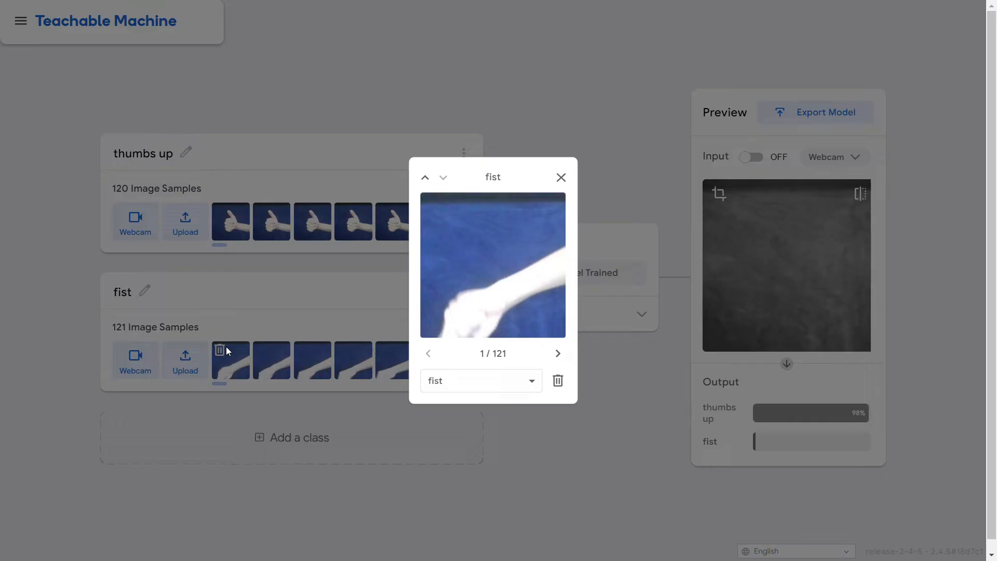
{"action": "left_click", "coordinate": [558, 354]}
{"action": "left_click", "coordinate": [559, 354]}
{"action": "left_click", "coordinate": [559, 354]}
{"action": "left_click", "coordinate": [559, 354]}
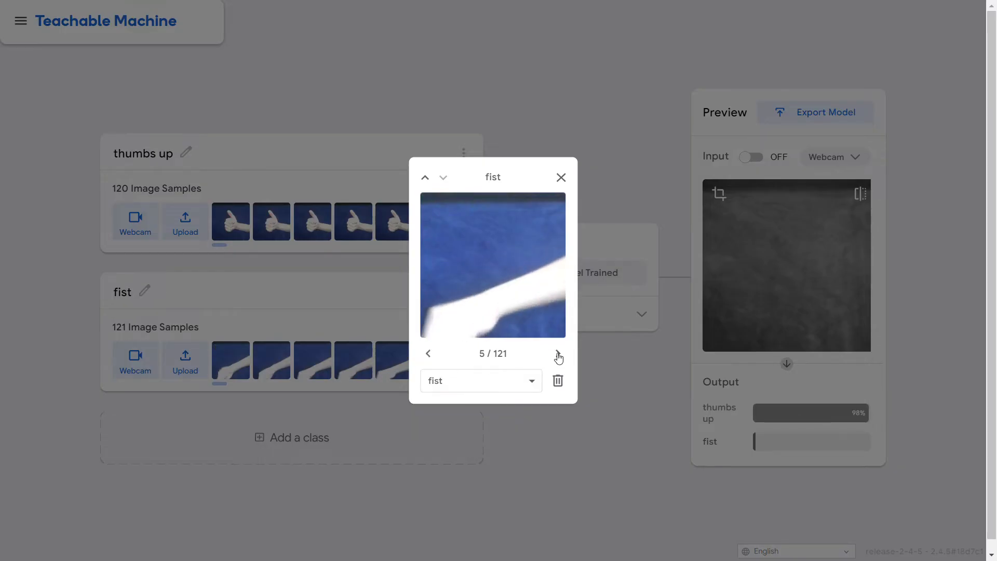
{"action": "left_click", "coordinate": [559, 354]}
{"action": "left_click", "coordinate": [558, 354]}
{"action": "left_click", "coordinate": [559, 354]}
{"action": "left_click", "coordinate": [559, 354]}
{"action": "left_click", "coordinate": [559, 354]}
{"action": "left_click", "coordinate": [558, 354]}
{"action": "left_click", "coordinate": [558, 353]}
{"action": "left_click", "coordinate": [559, 354]}
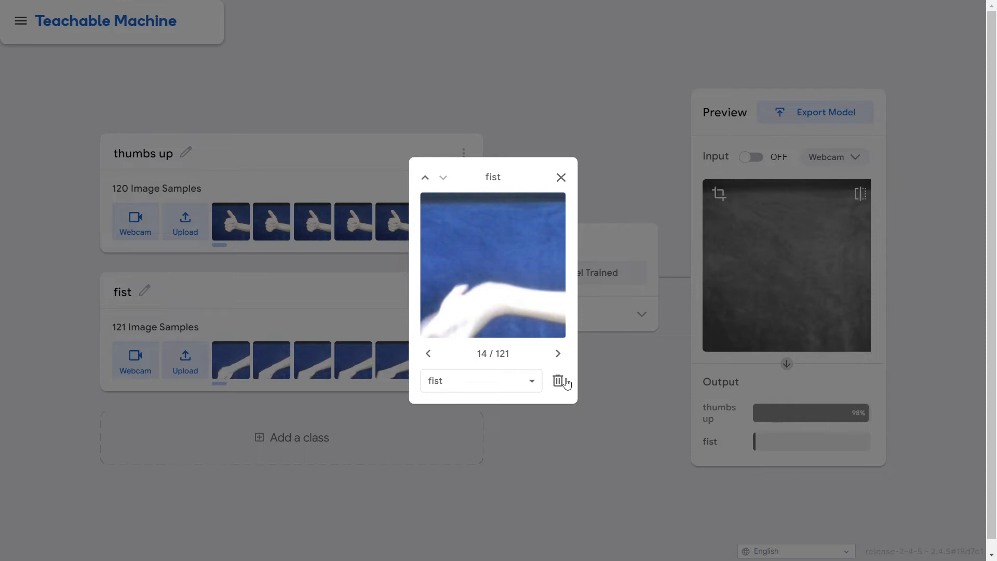
{"action": "left_click", "coordinate": [558, 381]}
{"action": "left_click", "coordinate": [558, 381]}
{"action": "left_click", "coordinate": [558, 380]}
{"action": "left_click", "coordinate": [558, 381]}
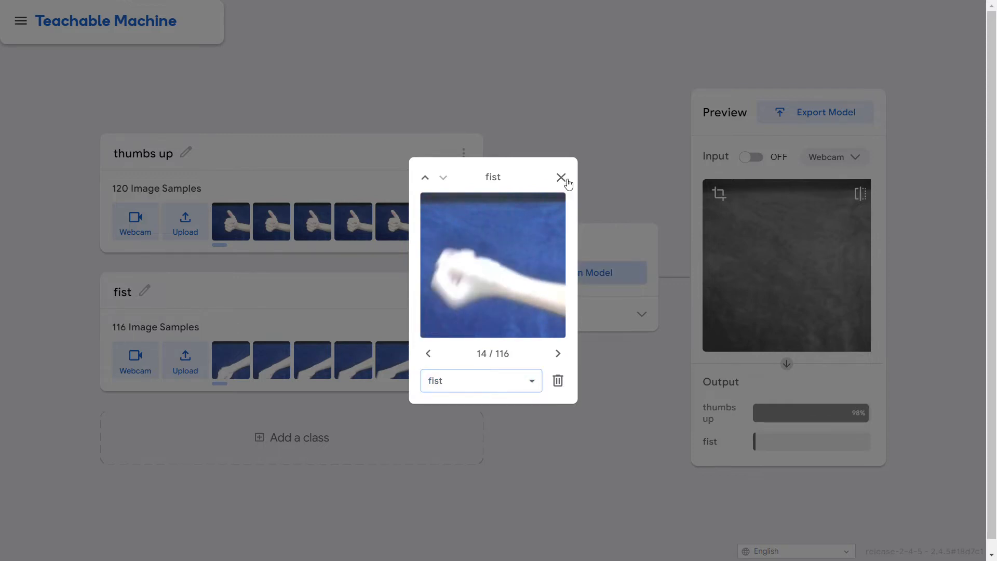
{"action": "left_click", "coordinate": [562, 179]}
Delete the fist class and add a new, empty class named fist in its place
{"action": "left_click", "coordinate": [465, 292]}
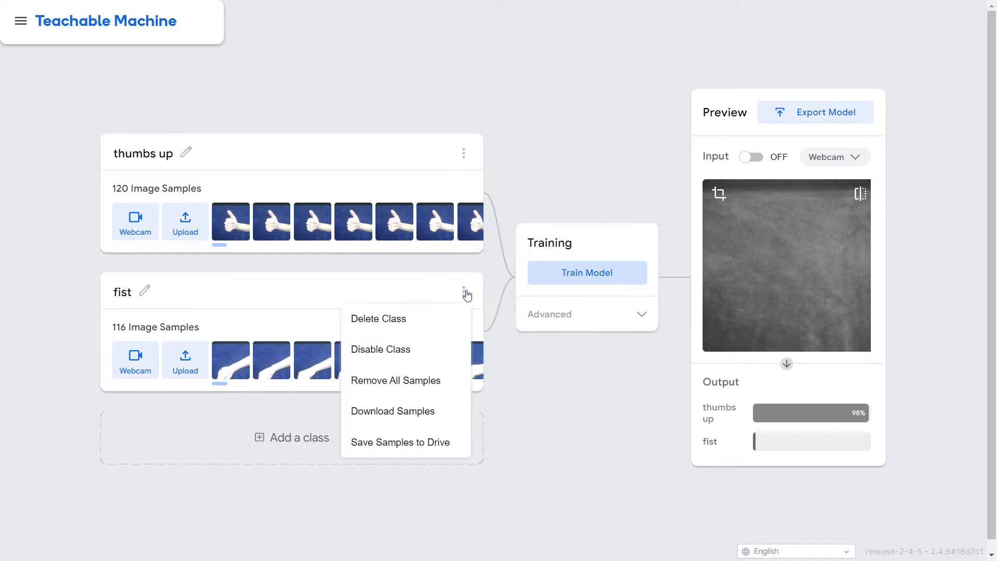
{"action": "left_click", "coordinate": [436, 323]}
{"action": "left_click", "coordinate": [288, 368]}
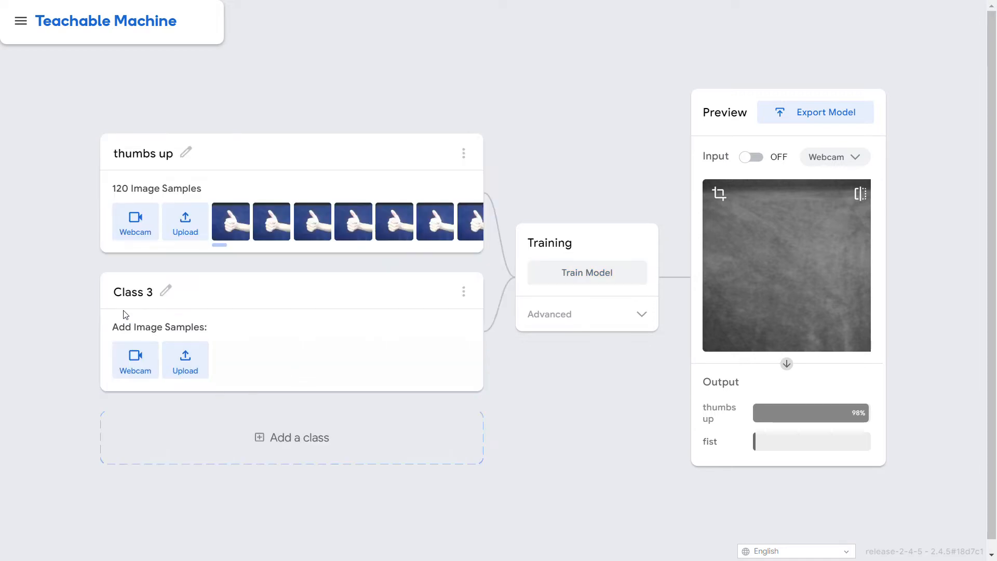
{"action": "left_click", "coordinate": [166, 295]}
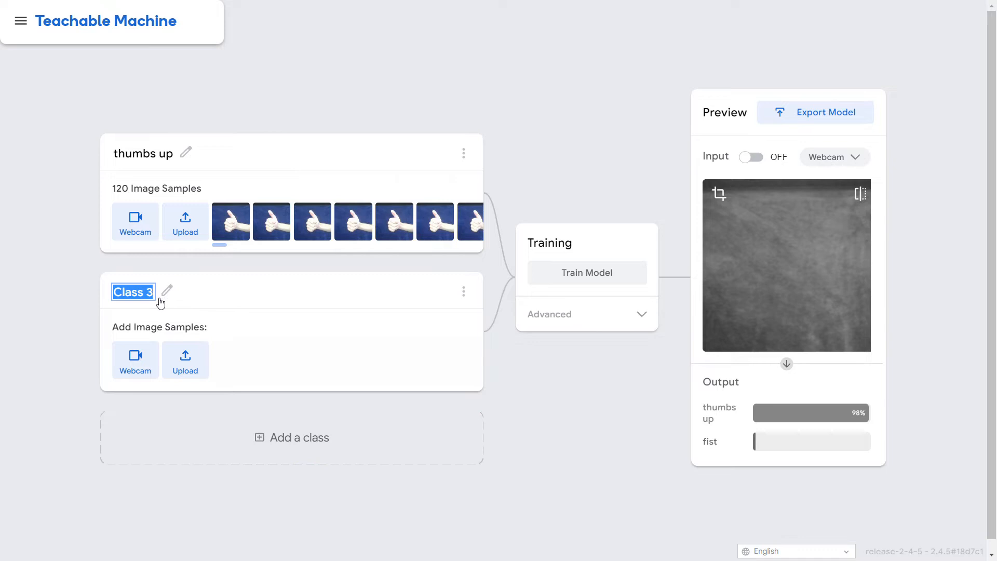
{"action": "key", "text": "BackSpace"}
{"action": "type", "text": "fist"}
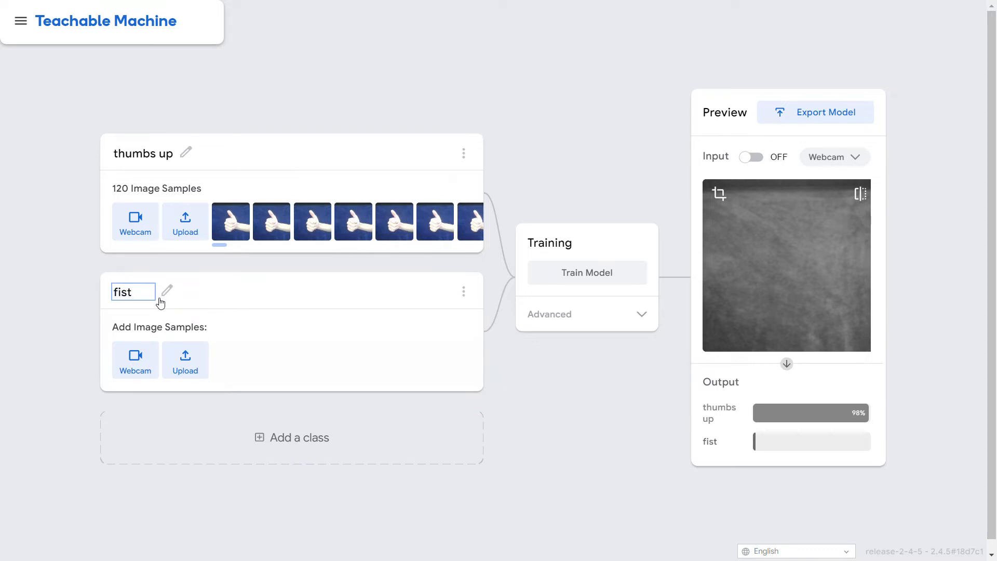
Record a fresh set of webcam image samples of a closed fist for the new fist class
{"action": "left_click", "coordinate": [146, 354]}
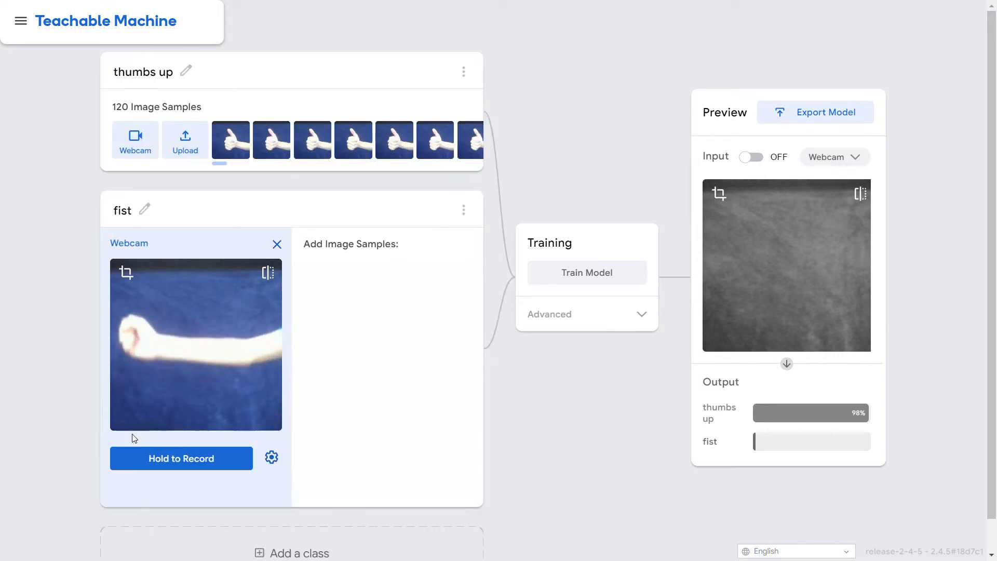
{"action": "left_click", "coordinate": [160, 460]}
{"action": "left_click_drag", "start_coordinate": [163, 461], "coordinate": [162, 461]}
{"action": "left_click_drag", "start_coordinate": [160, 458], "coordinate": [162, 459]}
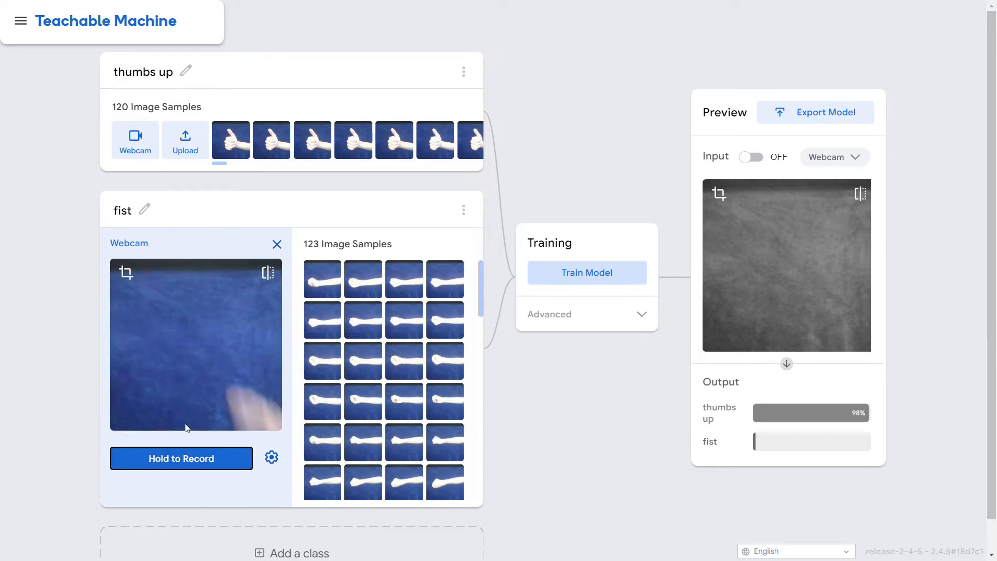
Retrain the model with the new fist samples and test it on the live webcam preview, leaving the input off
{"action": "left_click", "coordinate": [587, 276]}
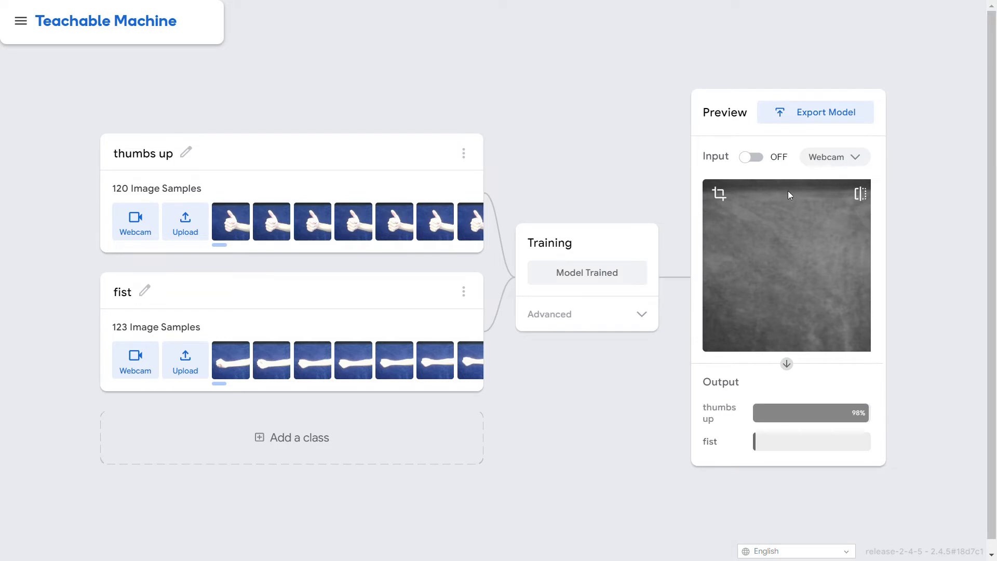
{"action": "left_click", "coordinate": [757, 158]}
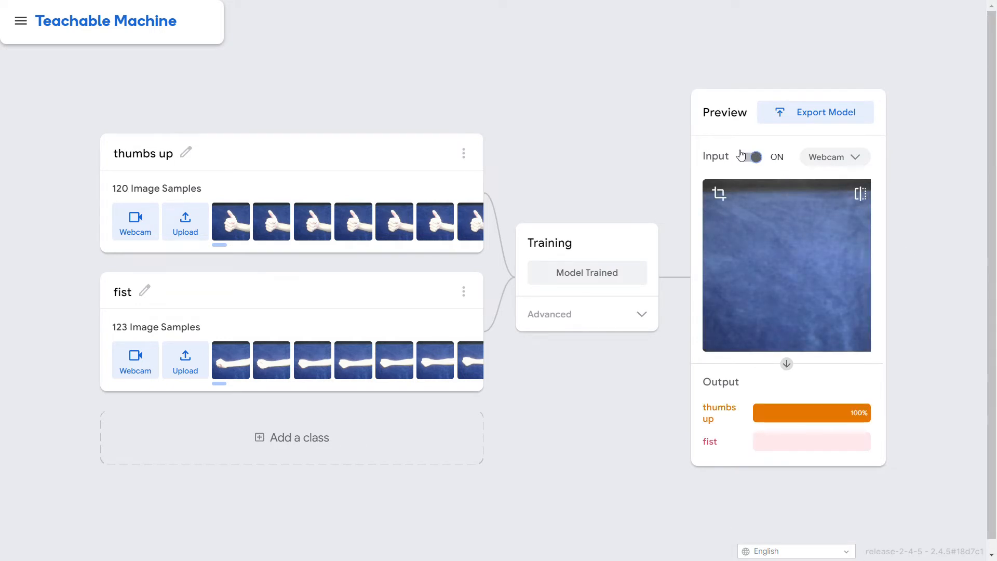
{"action": "left_click", "coordinate": [743, 161]}
{"action": "left_click", "coordinate": [768, 158]}
{"action": "mouse_move", "coordinate": [222, 362]}
{"action": "left_click", "coordinate": [749, 158]}
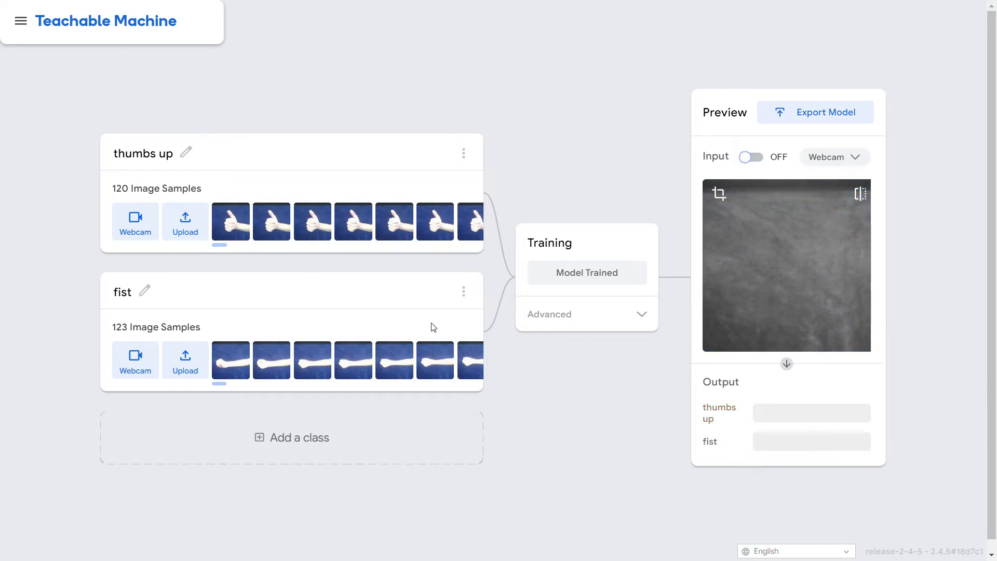
Add a third class and record a short set of webcam image samples of an open hand for it
{"action": "left_click", "coordinate": [339, 454]}
{"action": "left_click", "coordinate": [146, 424]}
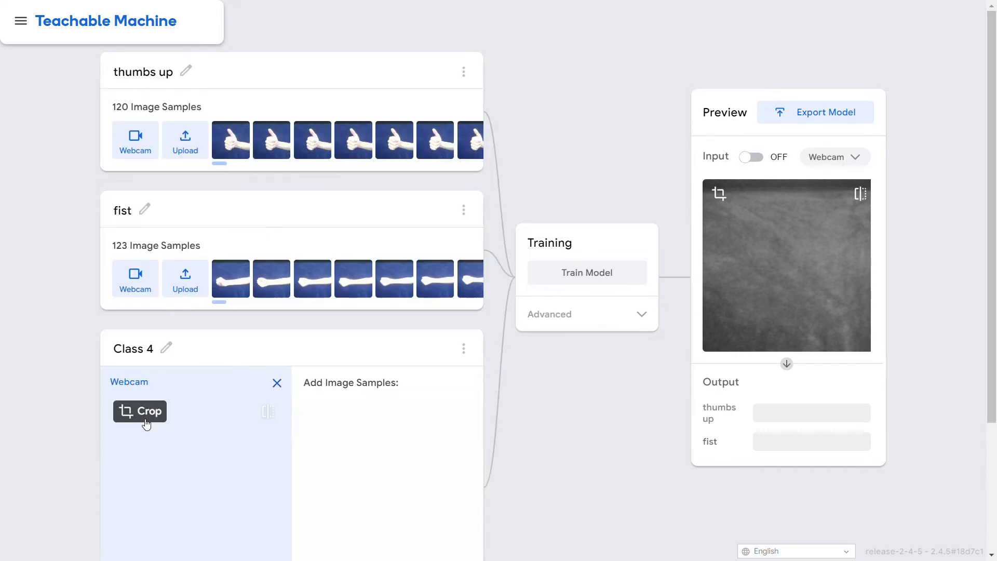
{"action": "scroll", "coordinate": [214, 411], "scroll_direction": "down", "scroll_amount": 3}
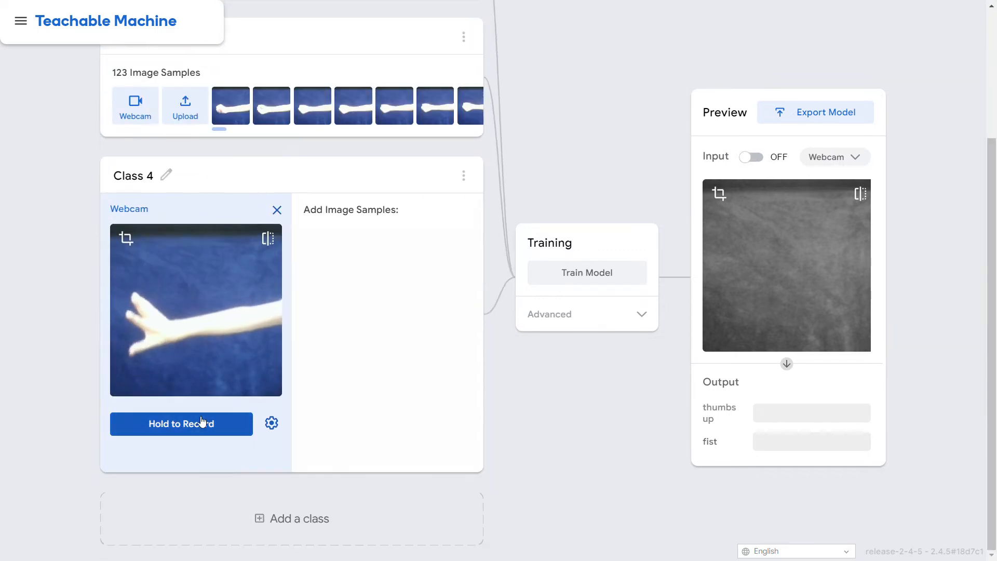
{"action": "left_click_drag", "start_coordinate": [203, 423], "coordinate": [203, 422]}
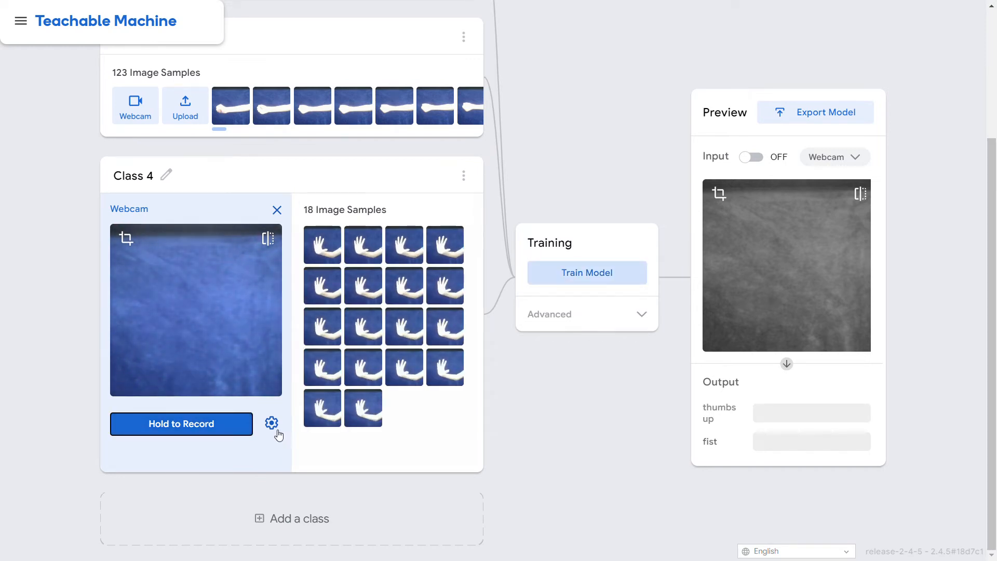
Rename the class holding the open-hand samples as paper
{"action": "left_click", "coordinate": [151, 178]}
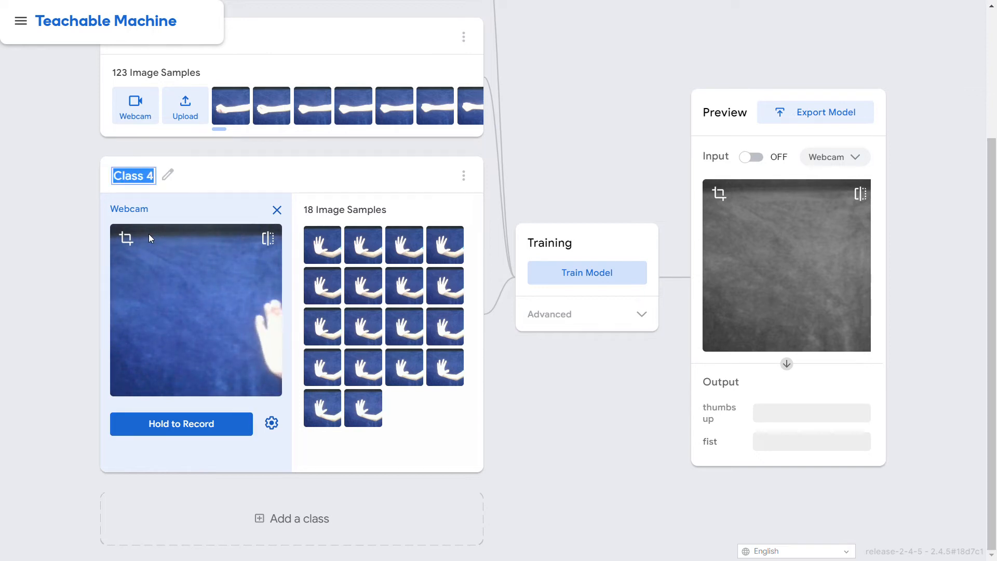
{"action": "key", "text": "BackSpace"}
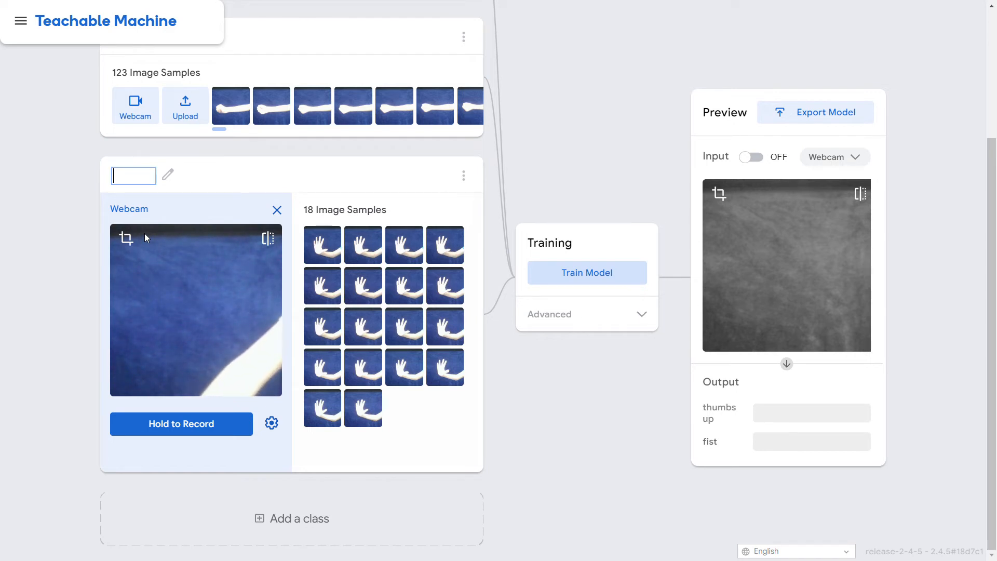
{"action": "type", "text": "paper"}
{"action": "mouse_move", "coordinate": [356, 406]}
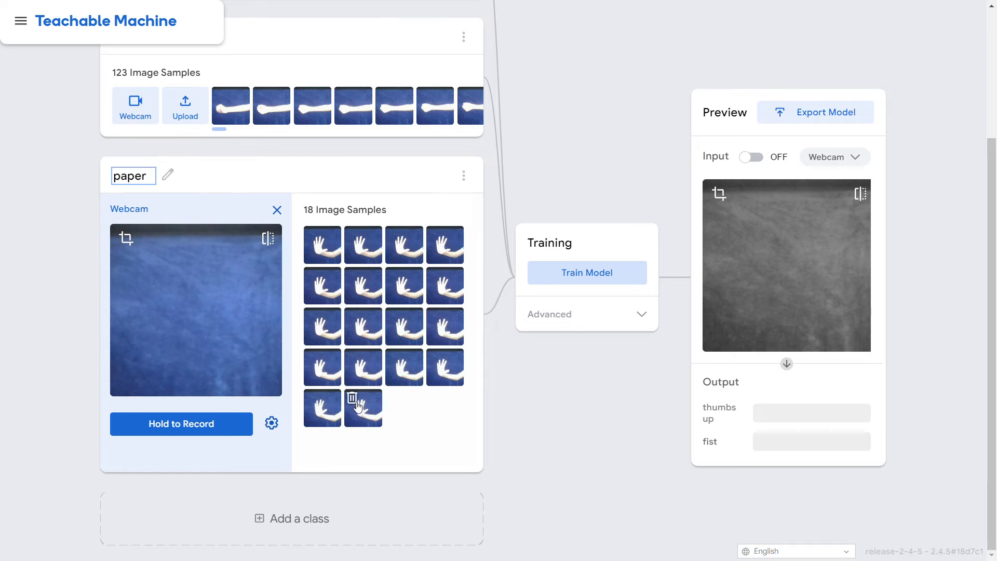
Add a fourth, empty class below the paper class and close the paper class's webcam recorder
{"action": "left_click", "coordinate": [312, 515]}
{"action": "scroll", "coordinate": [312, 402], "scroll_direction": "up", "scroll_amount": 2}
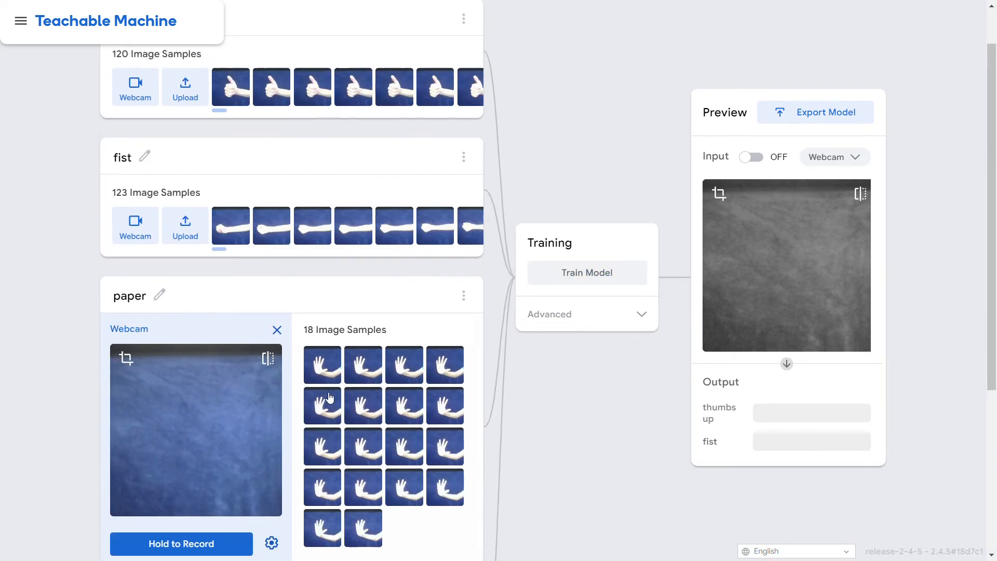
{"action": "scroll", "coordinate": [354, 311], "scroll_direction": "down", "scroll_amount": 3}
{"action": "scroll", "coordinate": [383, 208], "scroll_direction": "up", "scroll_amount": 4}
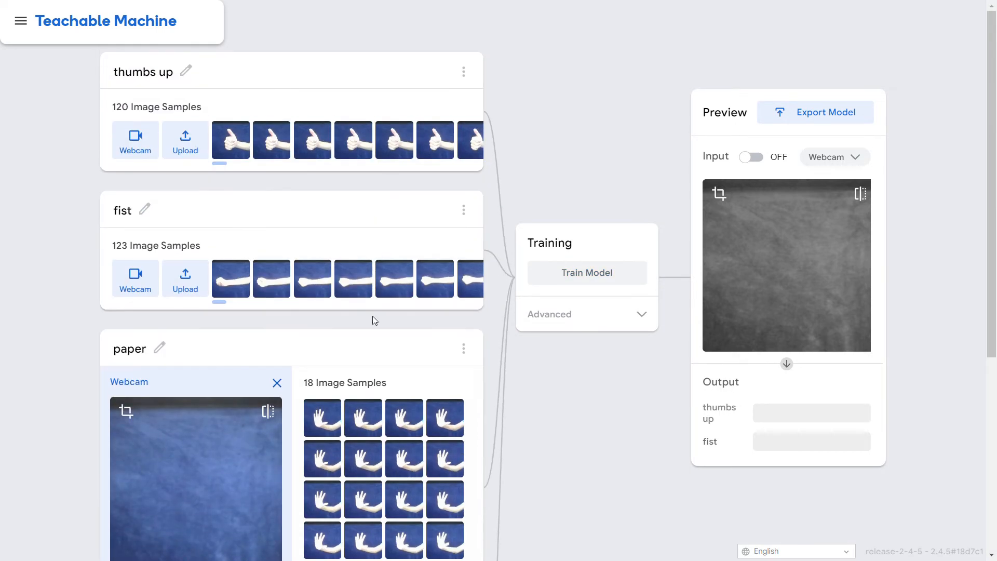
{"action": "left_click", "coordinate": [277, 383]}
{"action": "scroll", "coordinate": [308, 376], "scroll_direction": "down", "scroll_amount": 3}
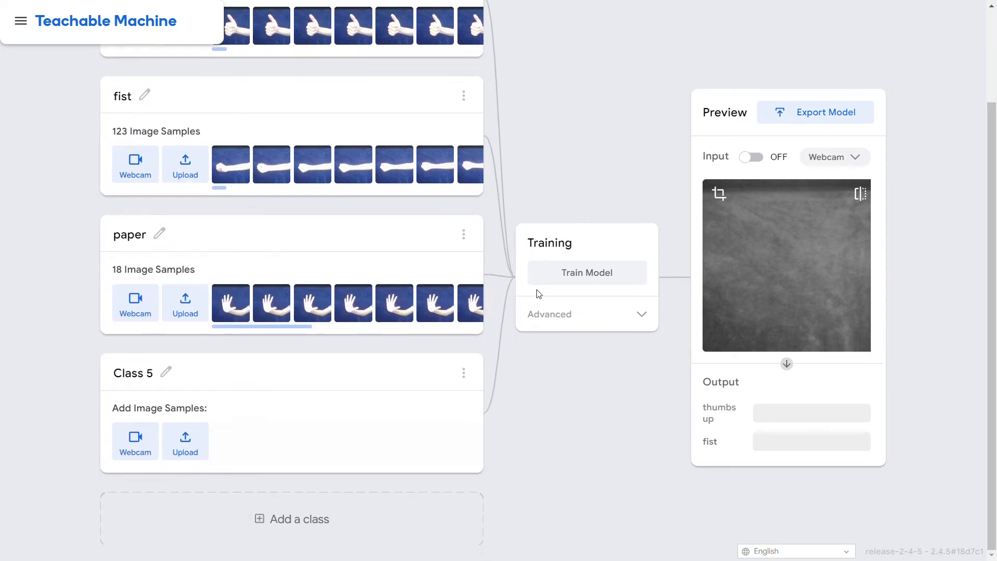
{"action": "left_click", "coordinate": [579, 278]}
{"action": "scroll", "coordinate": [213, 434], "scroll_direction": "up", "scroll_amount": 3}
{"action": "scroll", "coordinate": [24, 530], "scroll_direction": "down", "scroll_amount": 3}
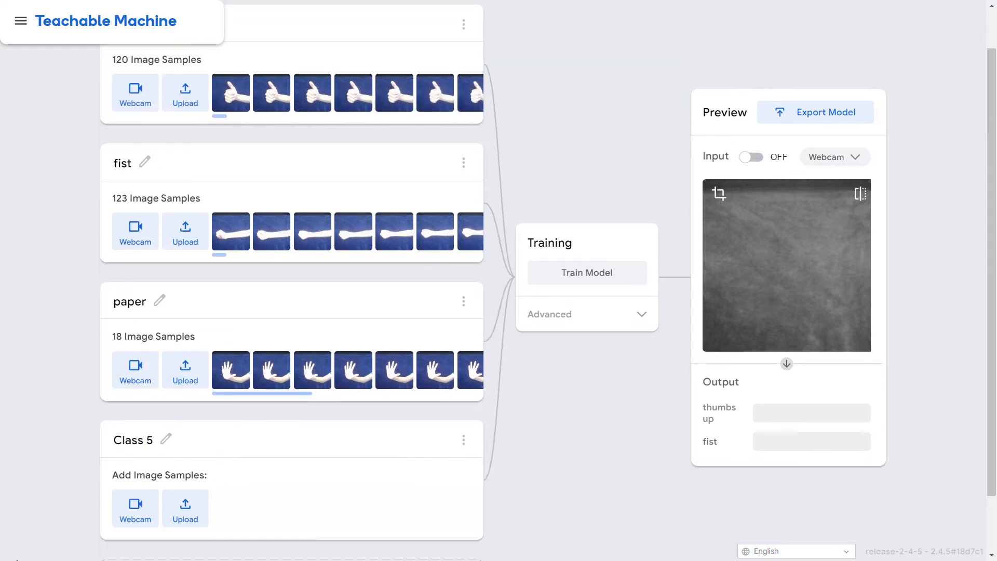
Record webcam image samples of a two-finger V gesture, held at varied angles, for the new empty class
{"action": "left_click", "coordinate": [120, 455]}
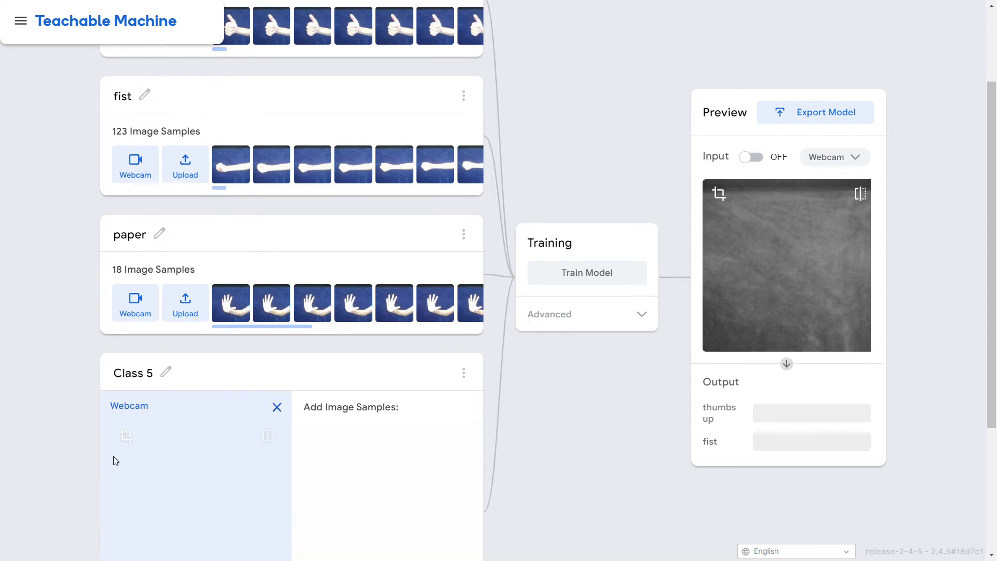
{"action": "scroll", "coordinate": [266, 347], "scroll_direction": "down", "scroll_amount": 3}
{"action": "scroll", "coordinate": [266, 347], "scroll_direction": "down", "scroll_amount": 1}
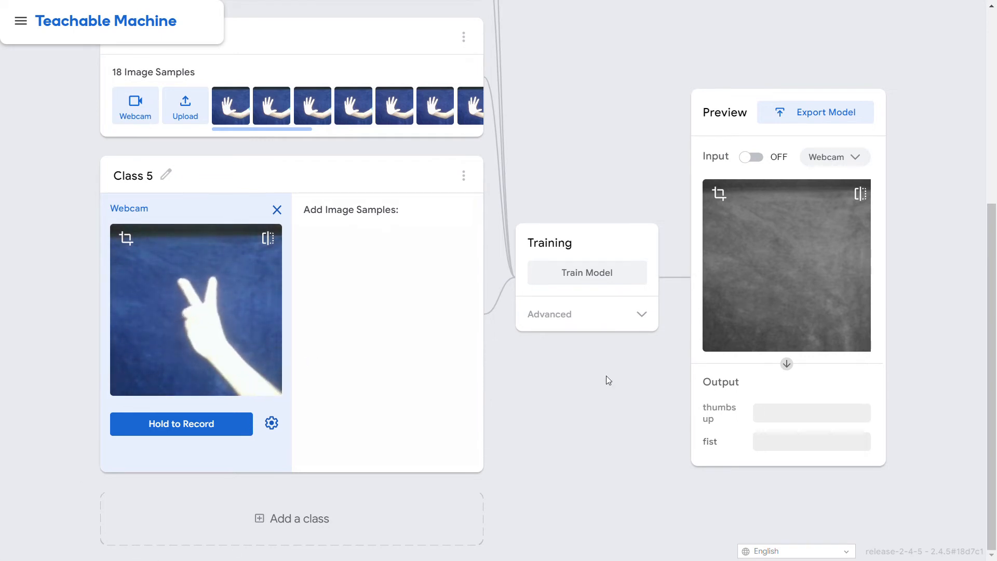
{"action": "left_click_drag", "start_coordinate": [217, 437], "coordinate": [217, 431]}
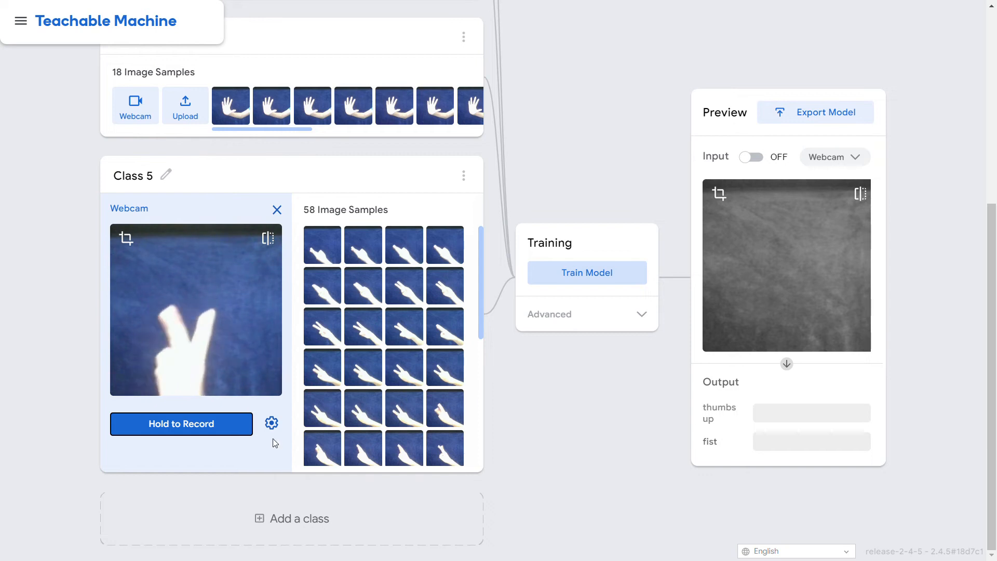
{"action": "left_click_drag", "start_coordinate": [230, 419], "coordinate": [223, 431]}
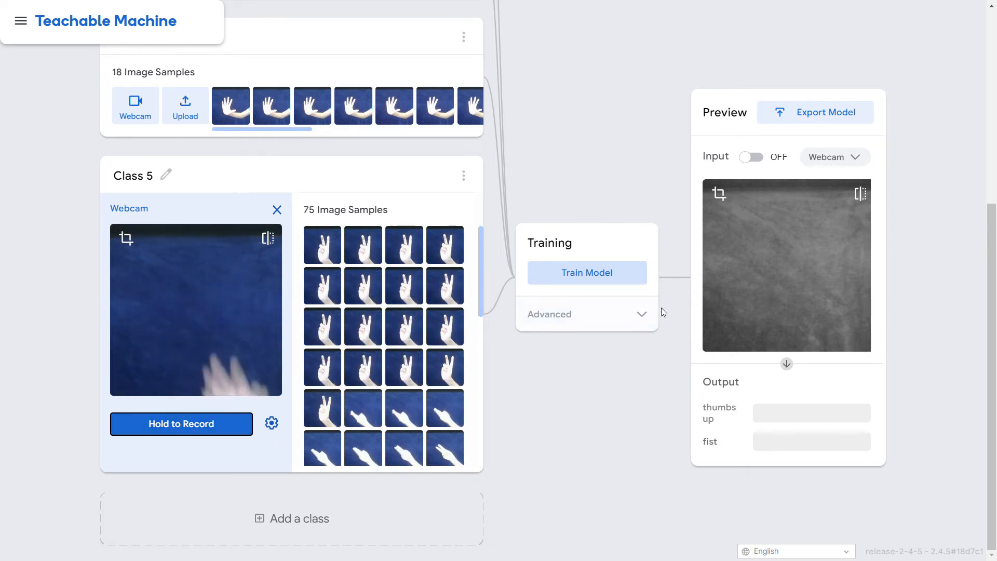
Train the model on all four classes and turn on the webcam input in the preview to test it
{"action": "left_click", "coordinate": [639, 274]}
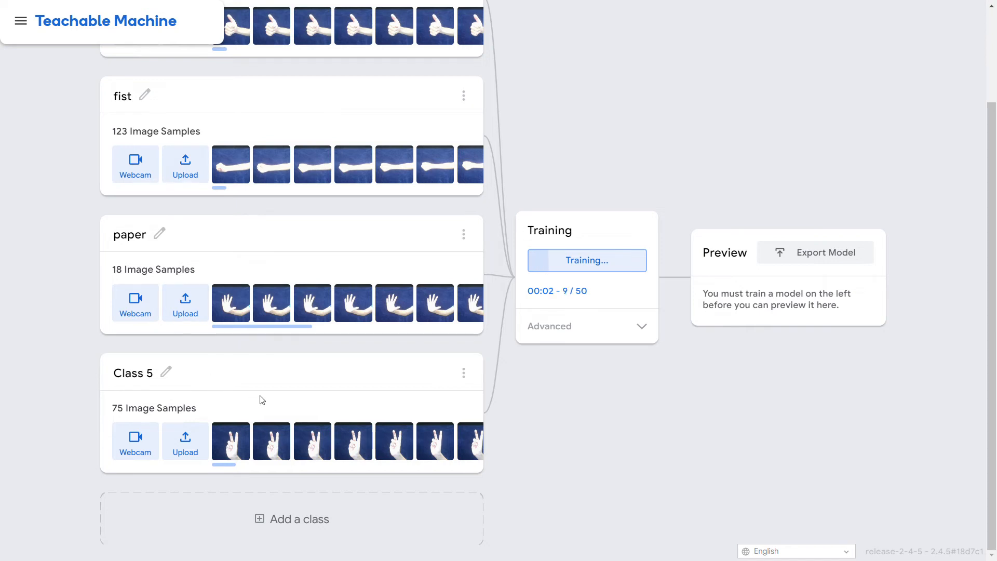
{"action": "scroll", "coordinate": [358, 333], "scroll_direction": "up", "scroll_amount": 2}
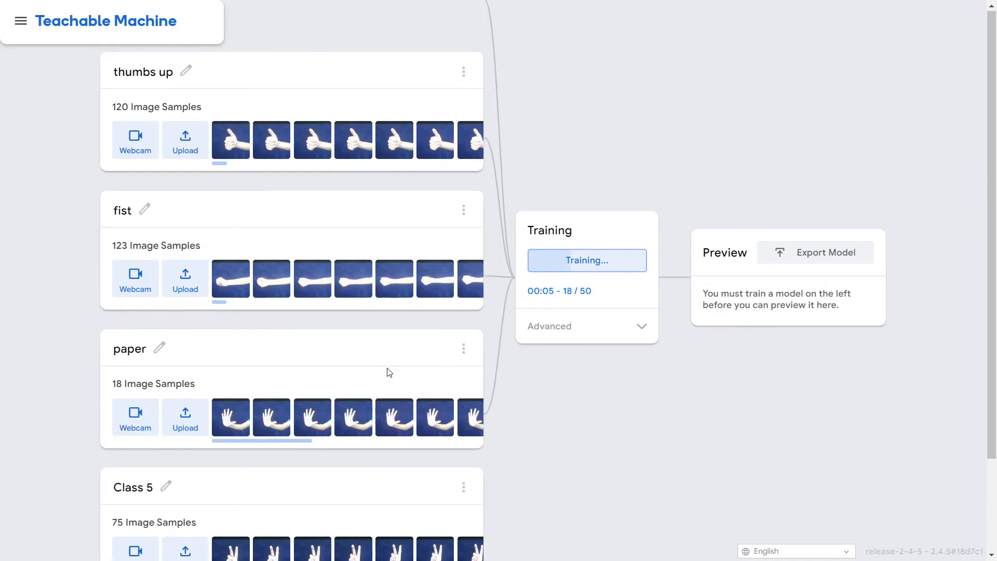
{"action": "scroll", "coordinate": [188, 263], "scroll_direction": "down", "scroll_amount": 2}
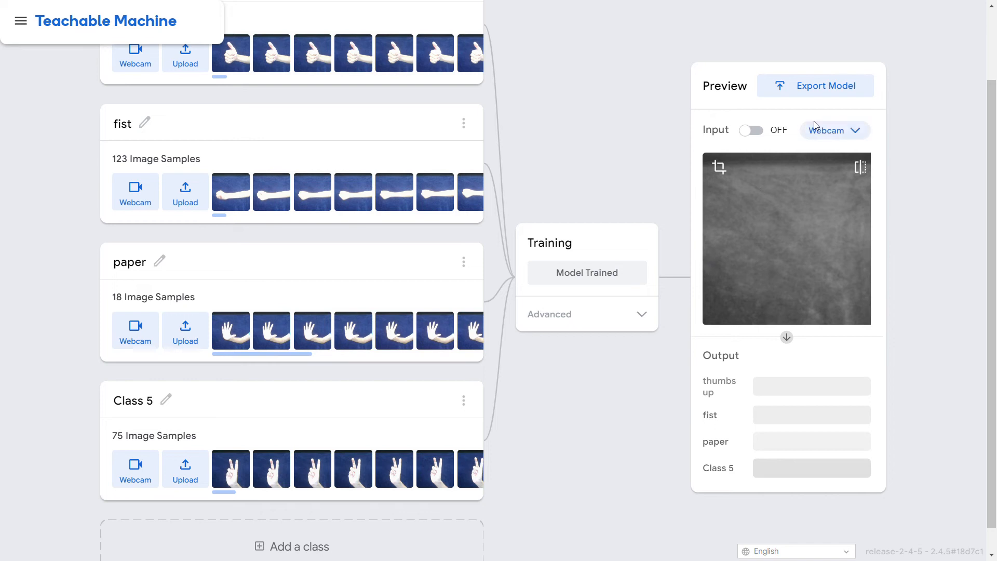
{"action": "left_click", "coordinate": [763, 136]}
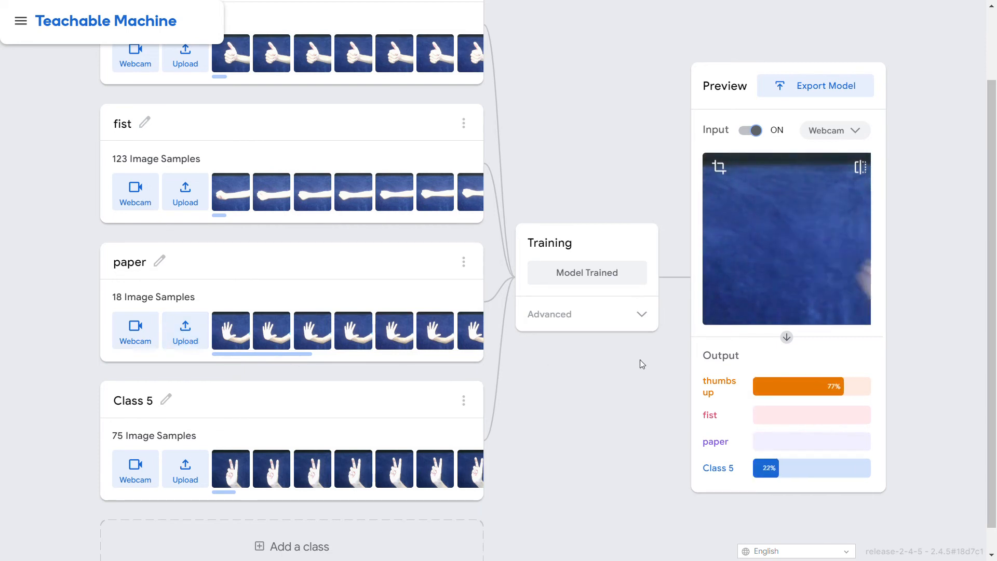
Record additional webcam samples of an open hand in varied poses for the paper class and retrain the model
{"action": "left_click", "coordinate": [118, 338]}
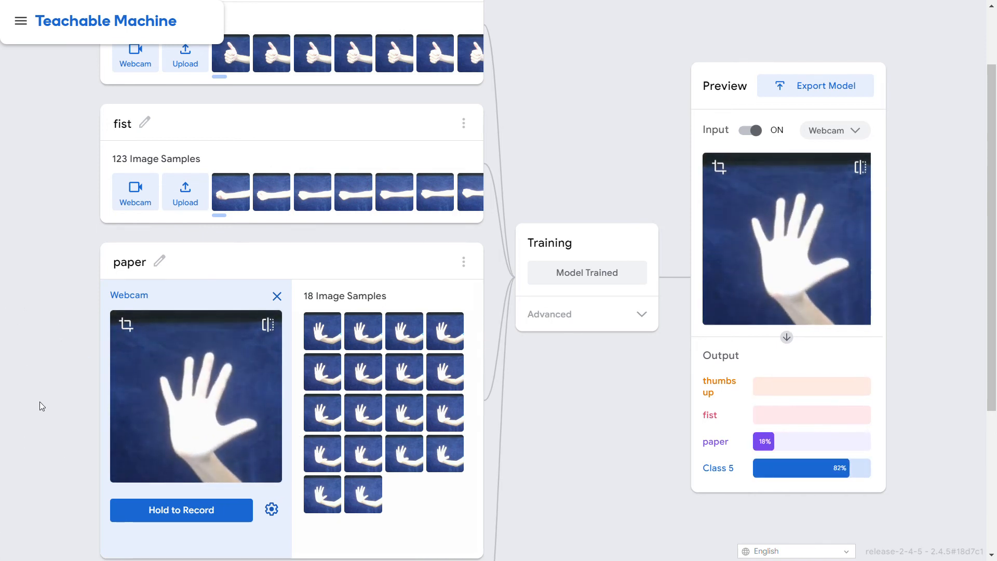
{"action": "left_click_drag", "start_coordinate": [195, 516], "coordinate": [195, 516]}
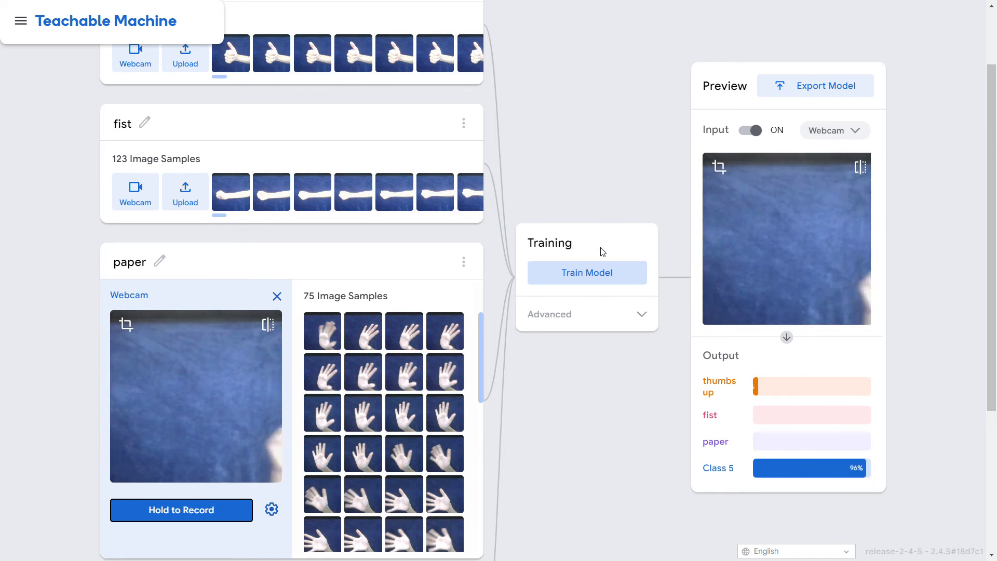
{"action": "left_click", "coordinate": [620, 275]}
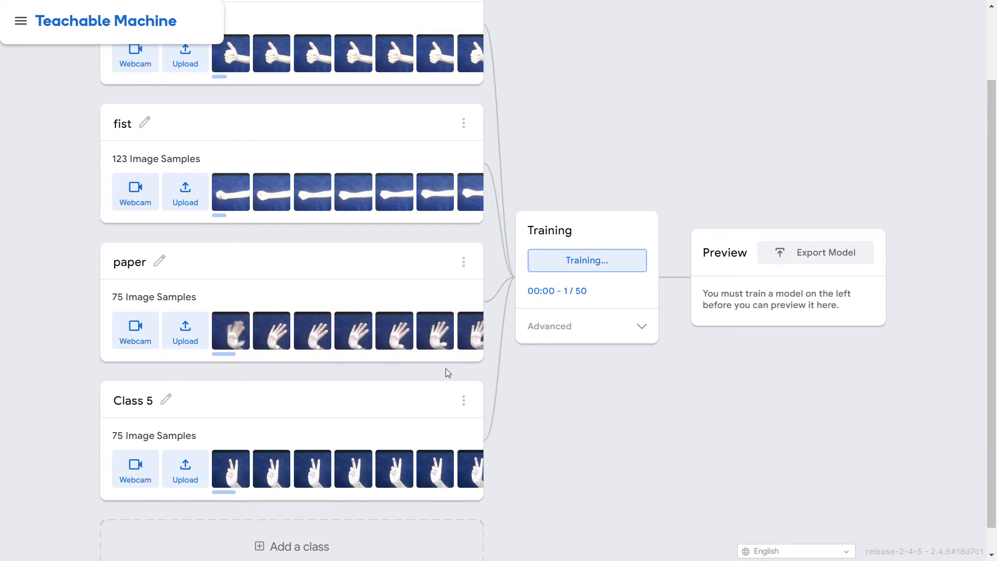
{"action": "scroll", "coordinate": [368, 338], "scroll_direction": "up", "scroll_amount": 2}
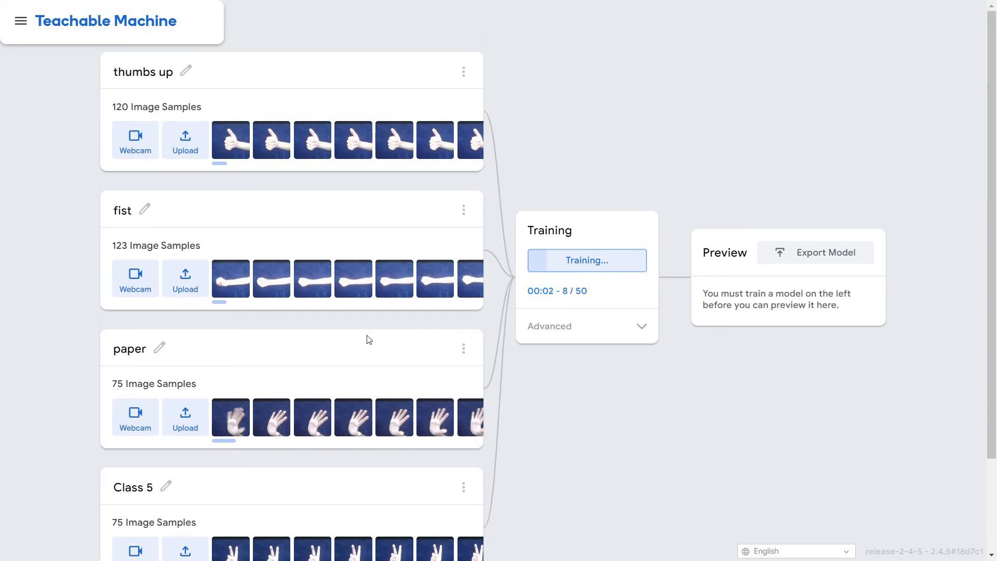
{"action": "scroll", "coordinate": [393, 224], "scroll_direction": "down", "scroll_amount": 2}
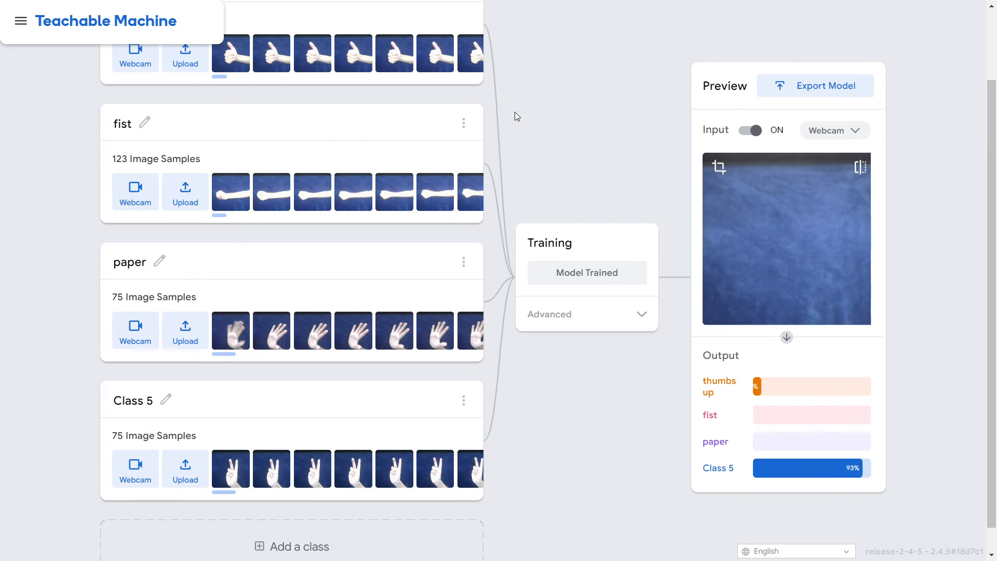
Test the retrained model with hand gestures in the live webcam preview and turn the input off
{"action": "scroll", "coordinate": [357, 263], "scroll_direction": "down", "scroll_amount": 1}
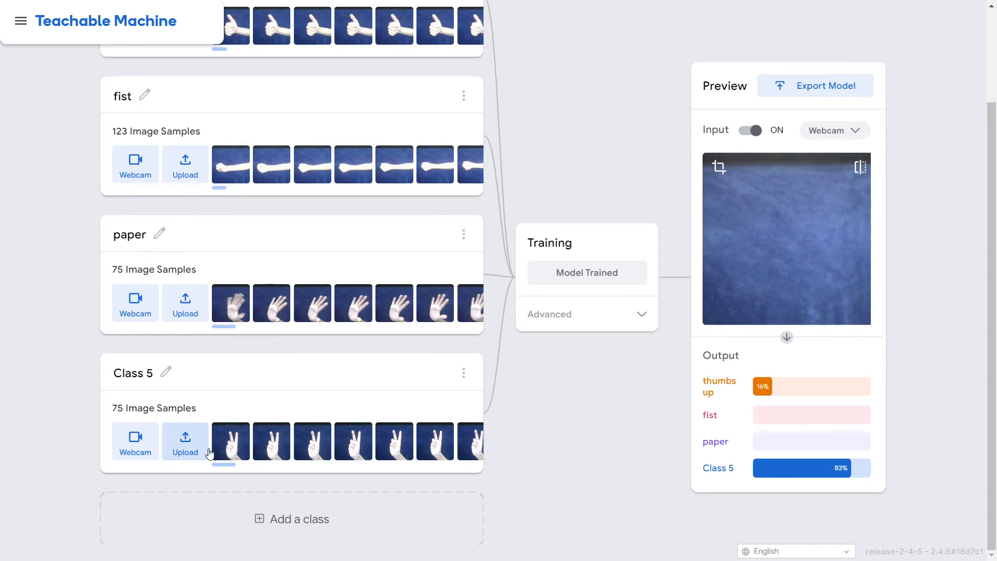
{"action": "mouse_move", "coordinate": [220, 431]}
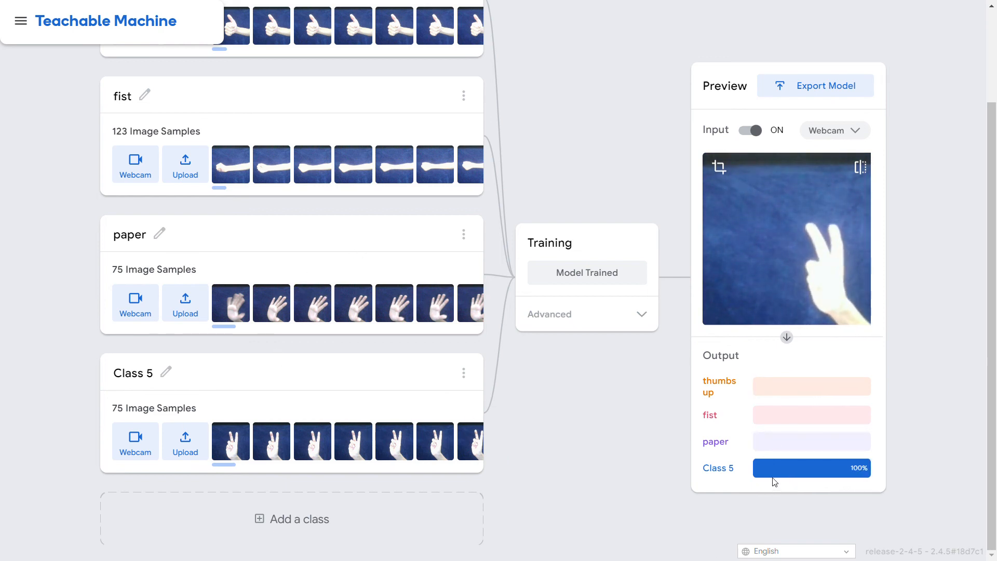
{"action": "left_click", "coordinate": [750, 130]}
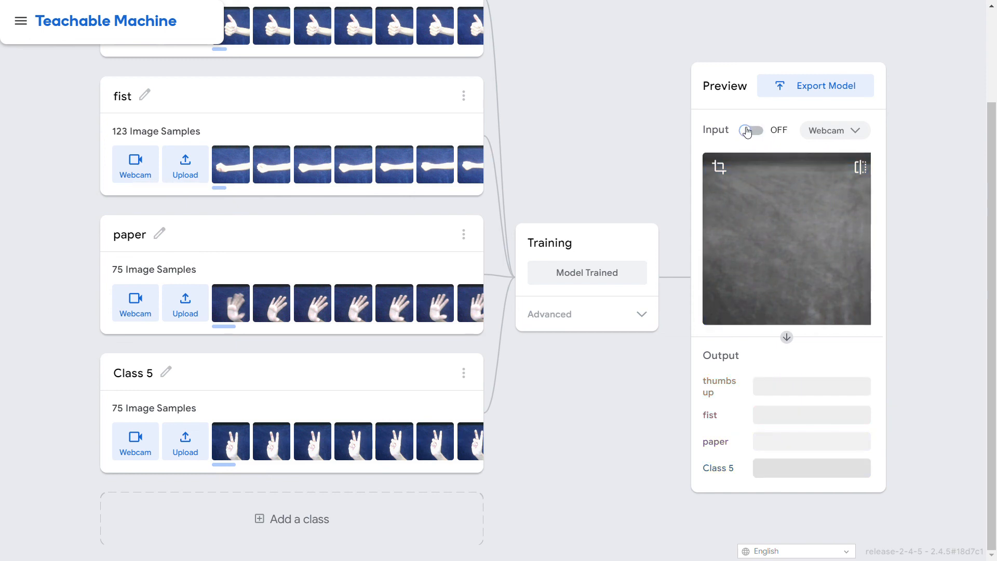
Export the model for Tensorflow.js by uploading it to the cloud, copy its shareable link and close the export dialog
{"action": "left_click", "coordinate": [790, 96]}
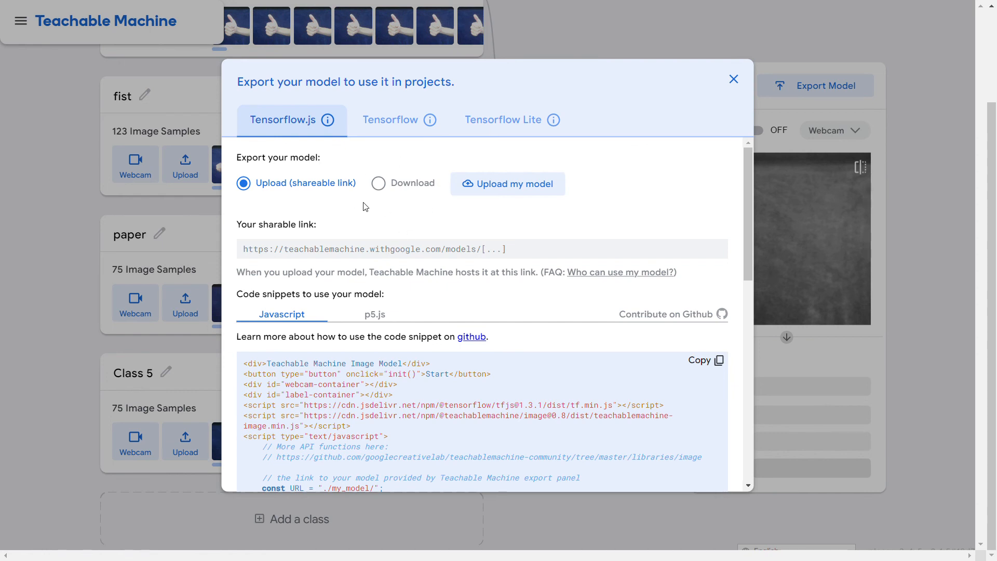
{"action": "left_click", "coordinate": [505, 186]}
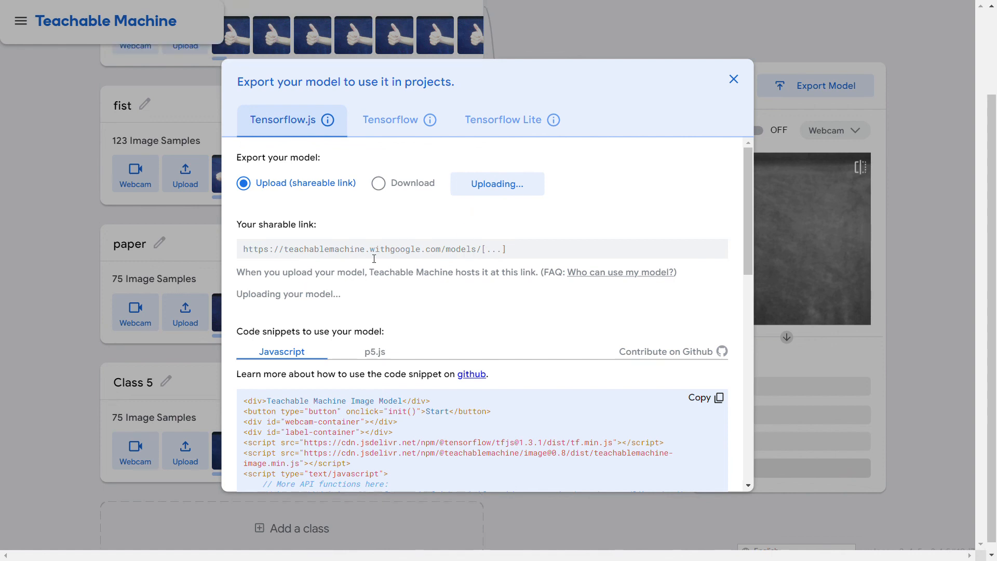
{"action": "scroll", "coordinate": [210, 307], "scroll_direction": "up", "scroll_amount": 2}
{"action": "scroll", "coordinate": [211, 310], "scroll_direction": "down", "scroll_amount": 1}
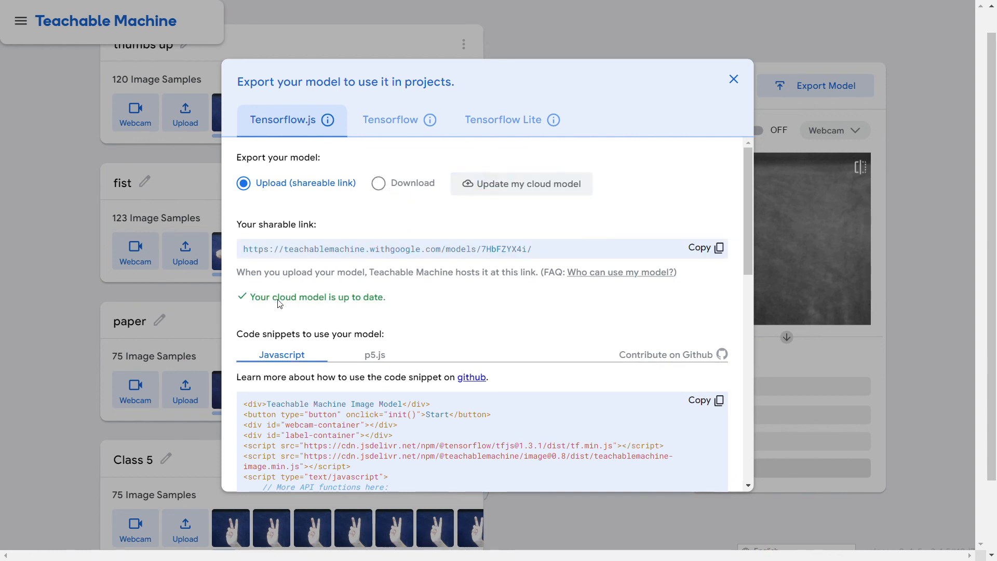
{"action": "left_click", "coordinate": [707, 249]}
{"action": "left_click", "coordinate": [735, 80]}
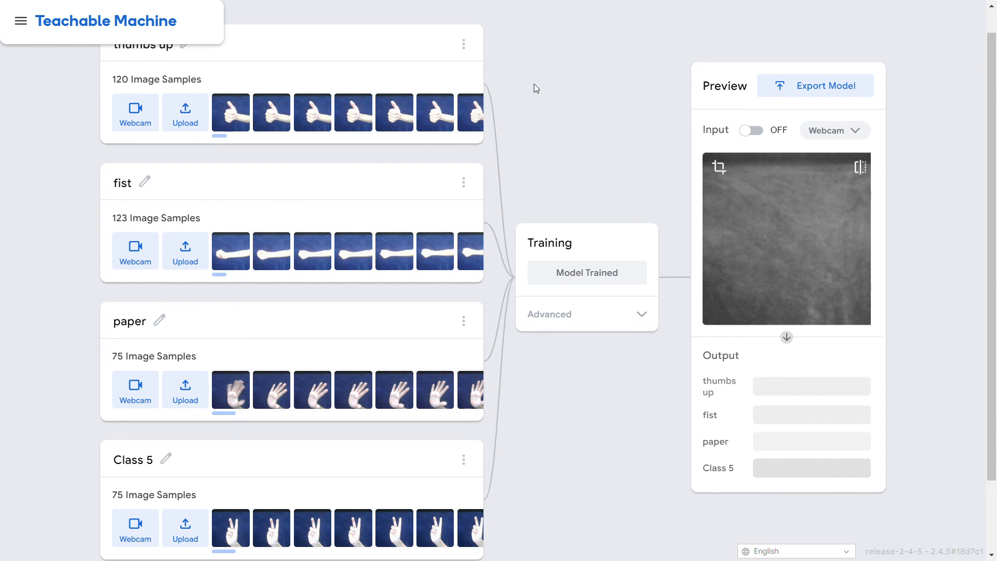
{"action": "mouse_move", "coordinate": [471, 114]}
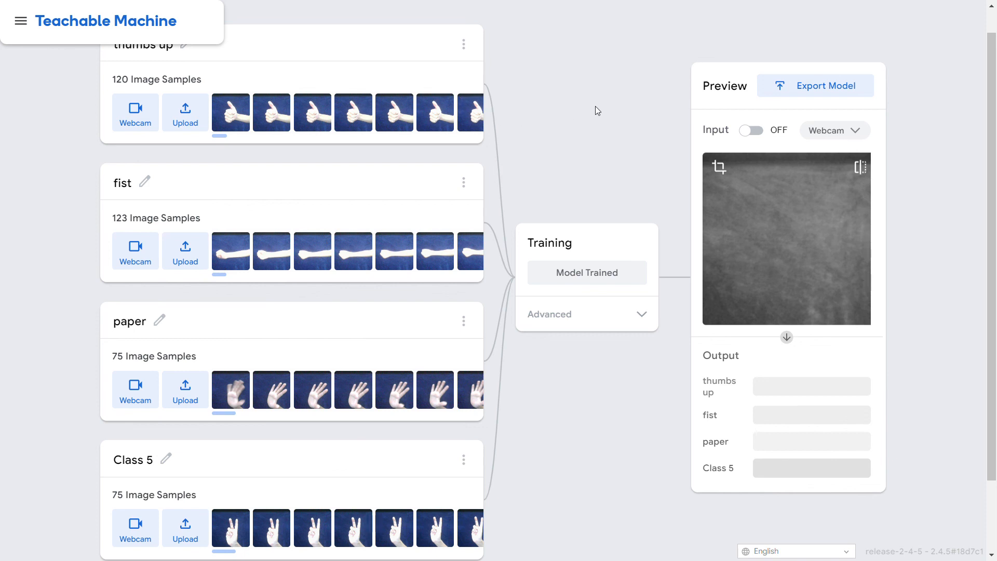